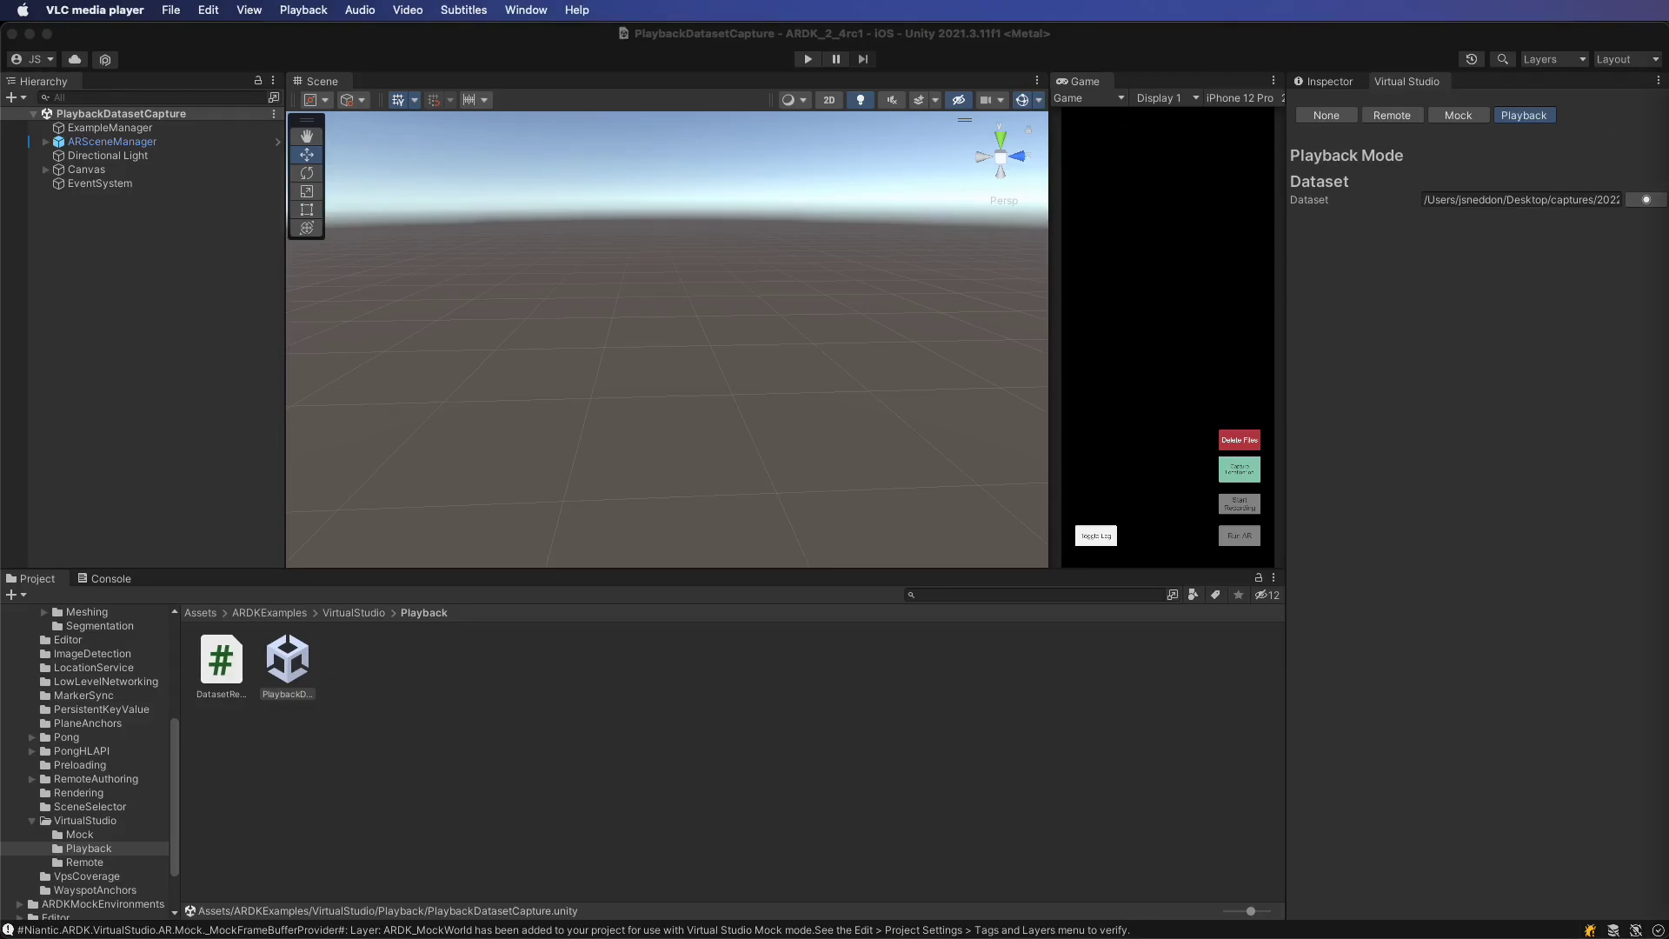
Play the phone recording in VLC to the Yeti statue at 00:13, then move the window off Unity
{"action": "left_click_drag", "start_coordinate": [1472, 157], "coordinate": [979, 38]}
{"action": "left_click", "coordinate": [906, 897]}
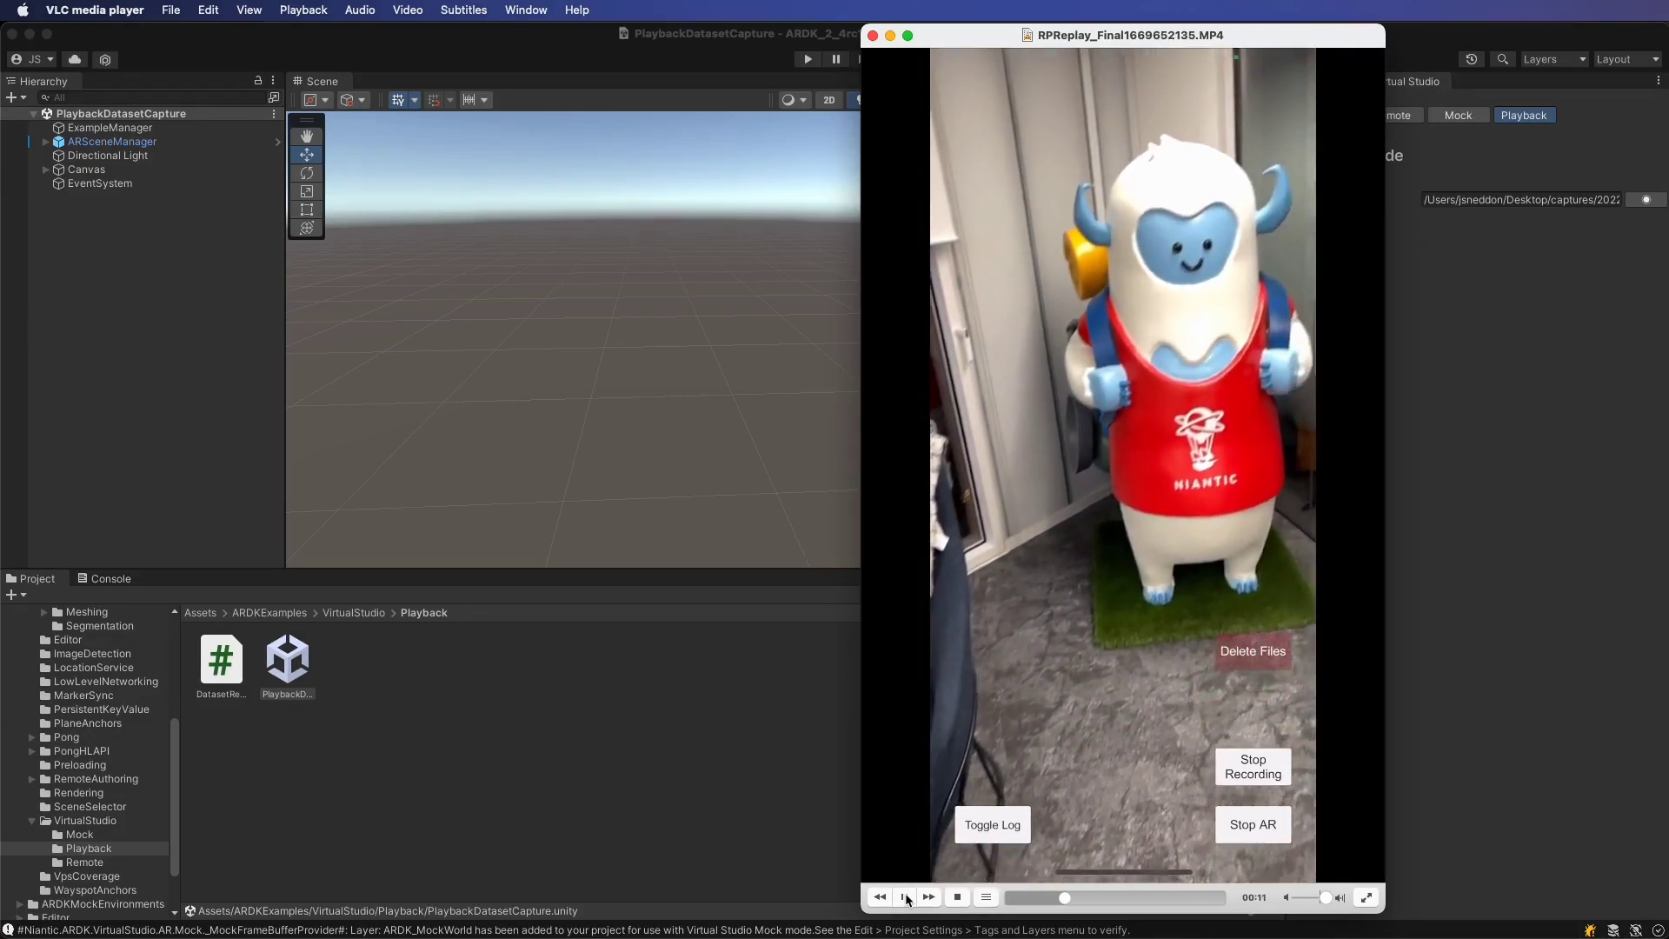
{"action": "left_click", "coordinate": [905, 897]}
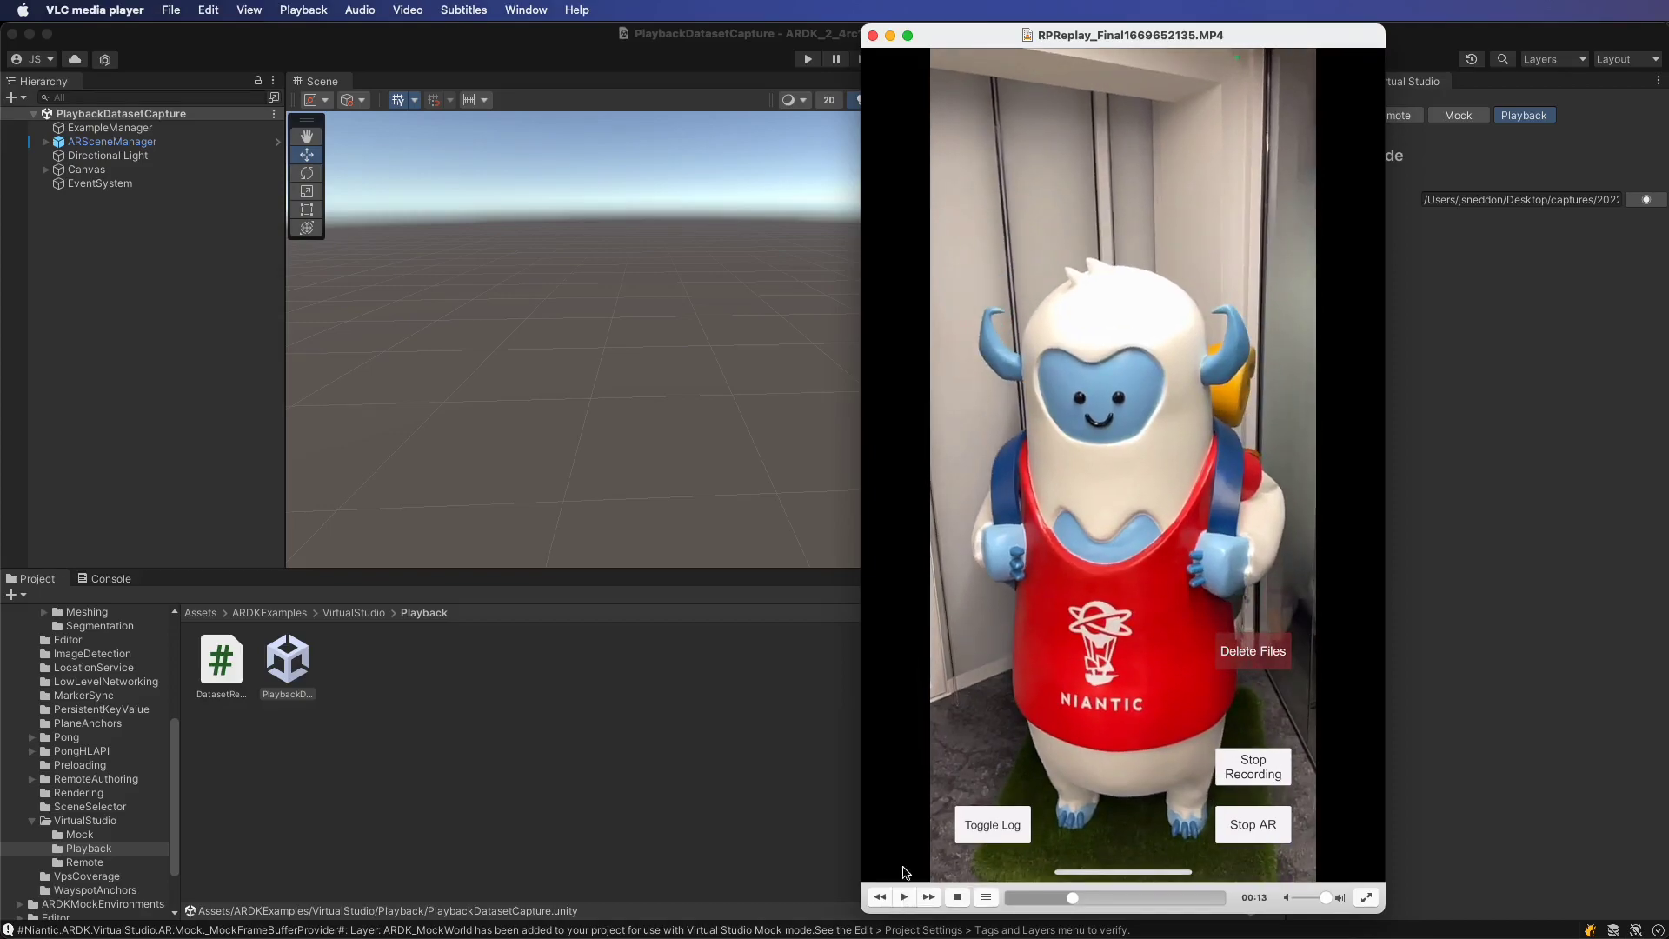
{"action": "left_click_drag", "start_coordinate": [959, 39], "coordinate": [1668, 261]}
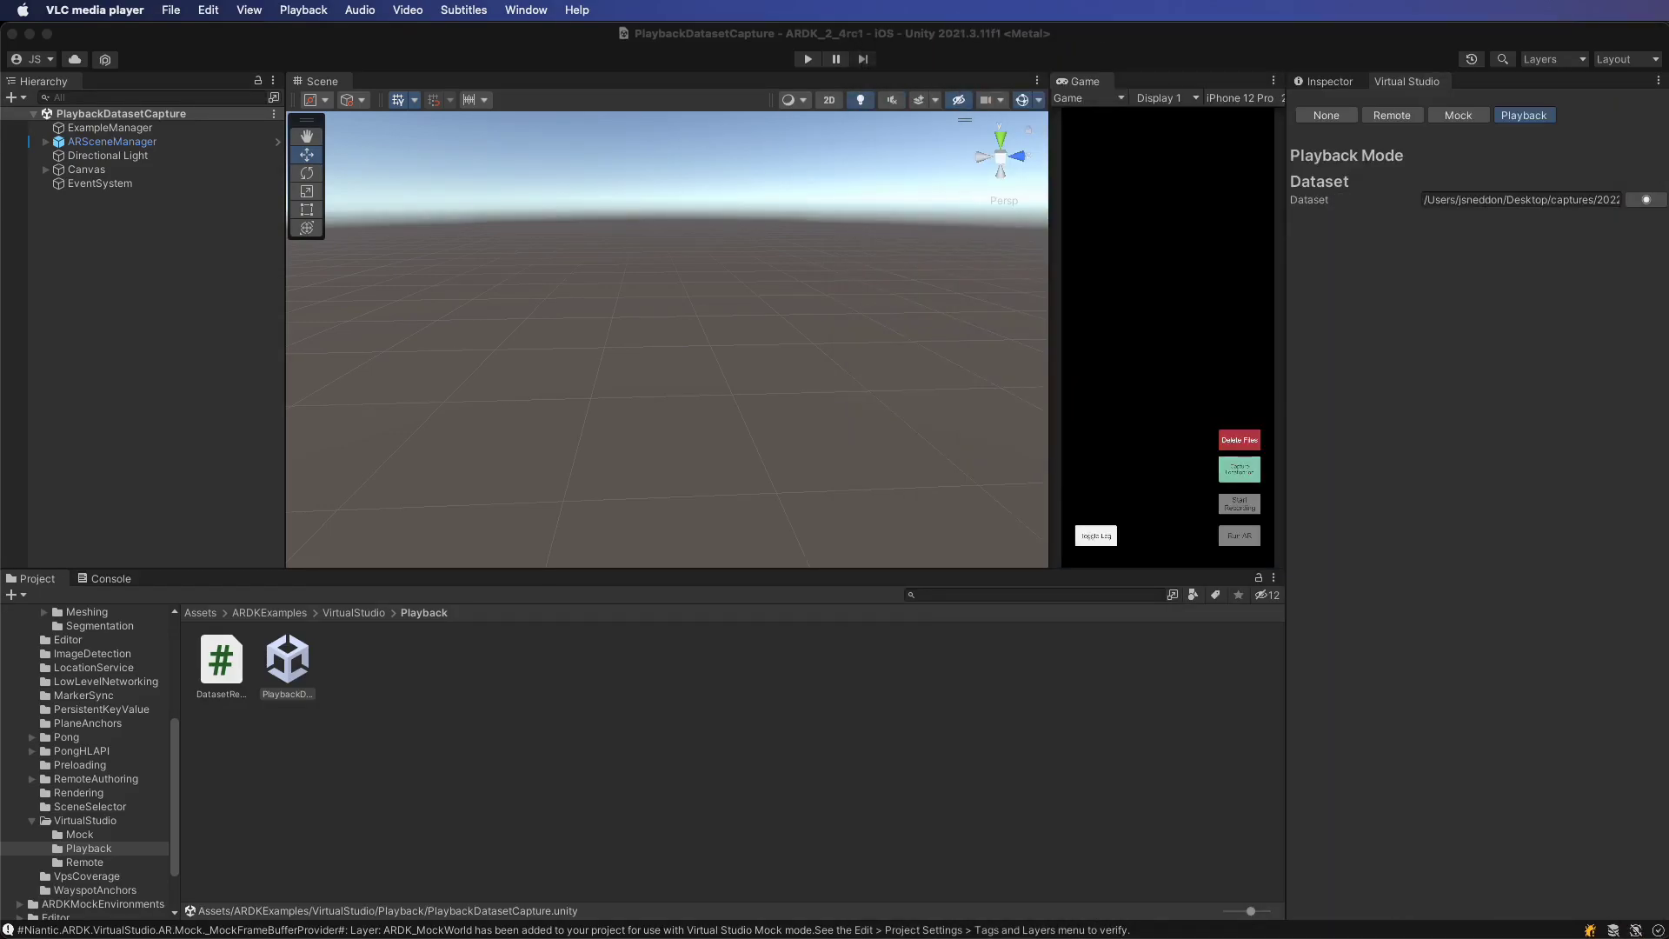
Open the Meshing example scene from the ContextAwareness > Meshing folder
{"action": "scroll", "coordinate": [121, 739], "scroll_direction": "up", "scroll_amount": 3}
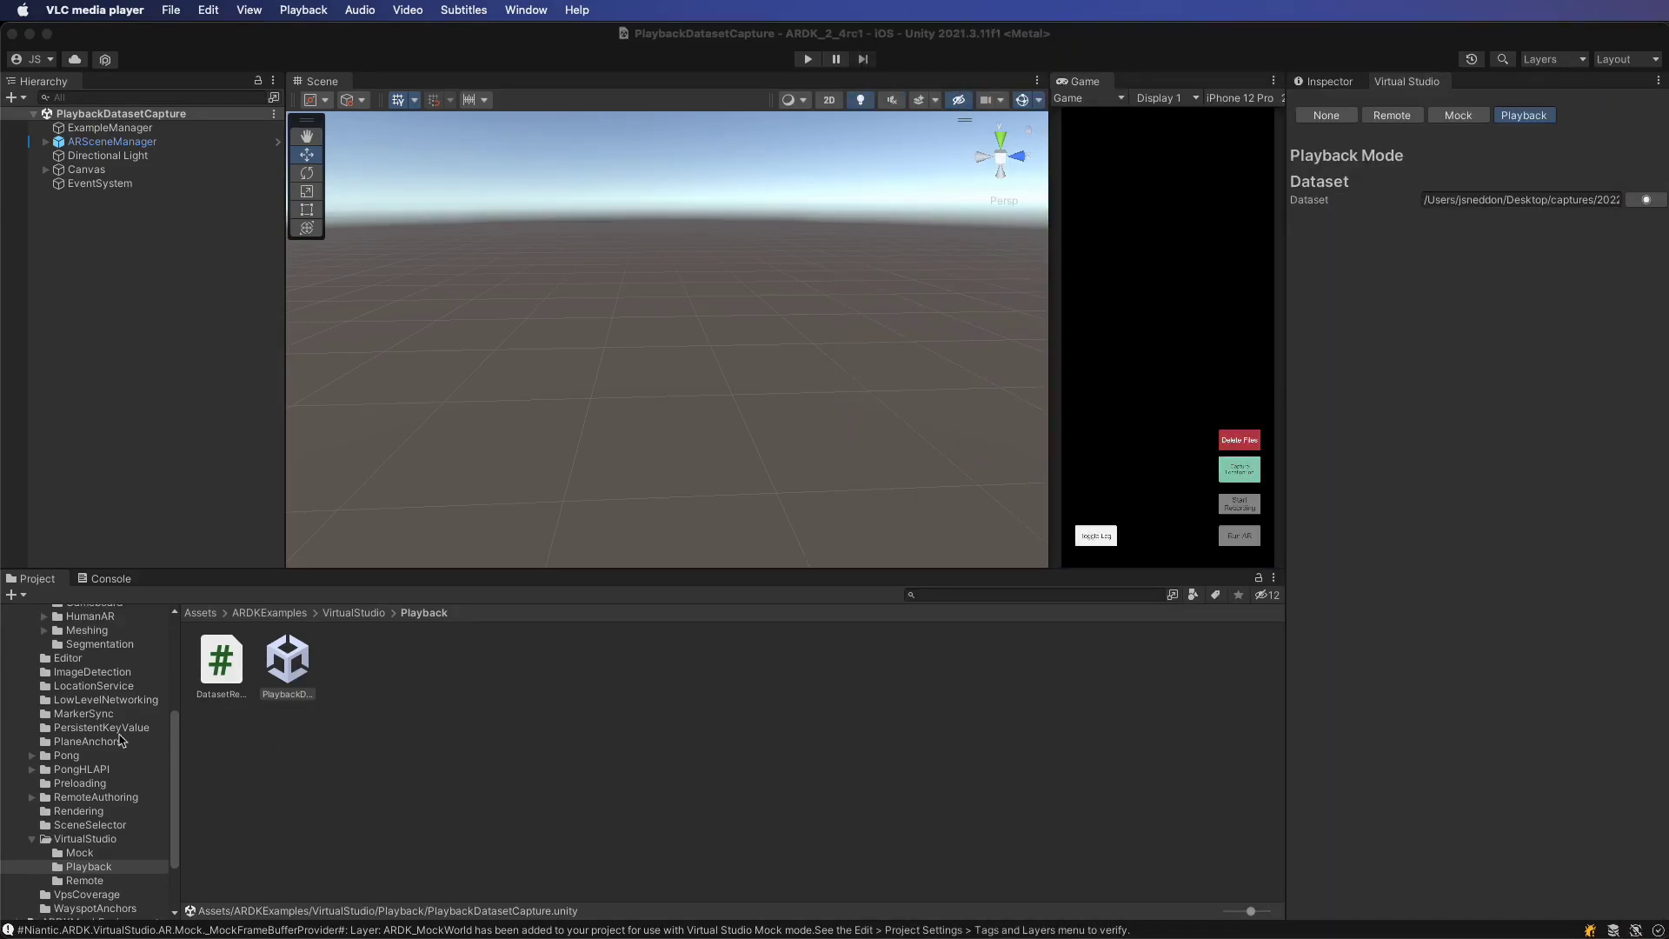
{"action": "left_click", "coordinate": [91, 688]}
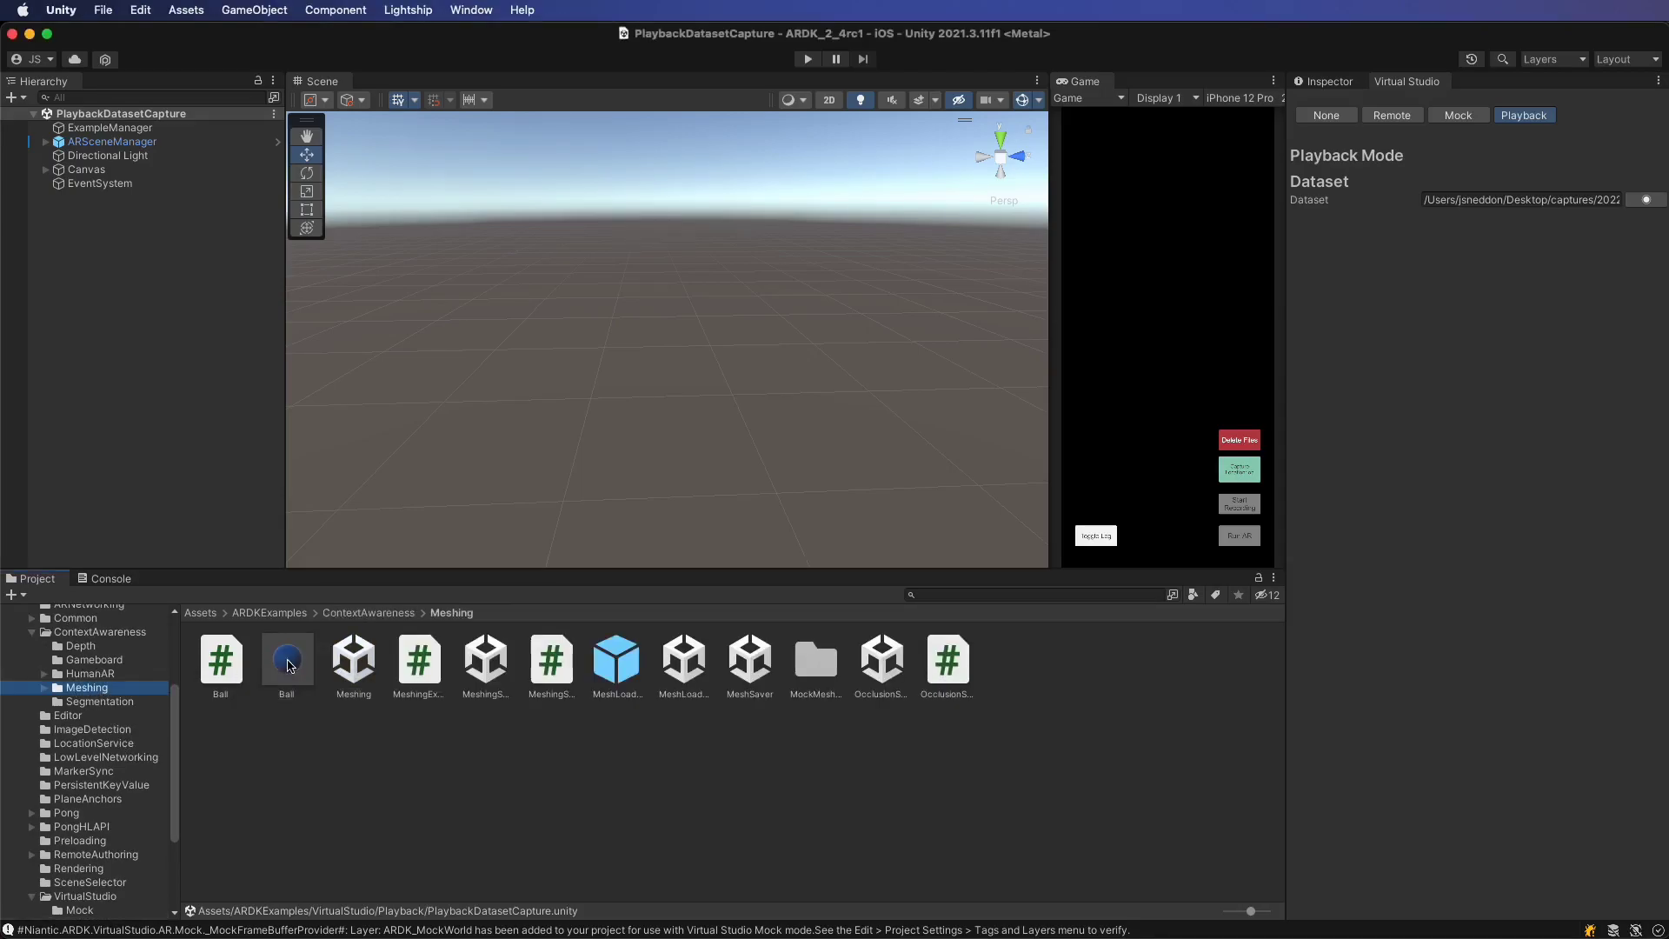
{"action": "double_click", "coordinate": [359, 669]}
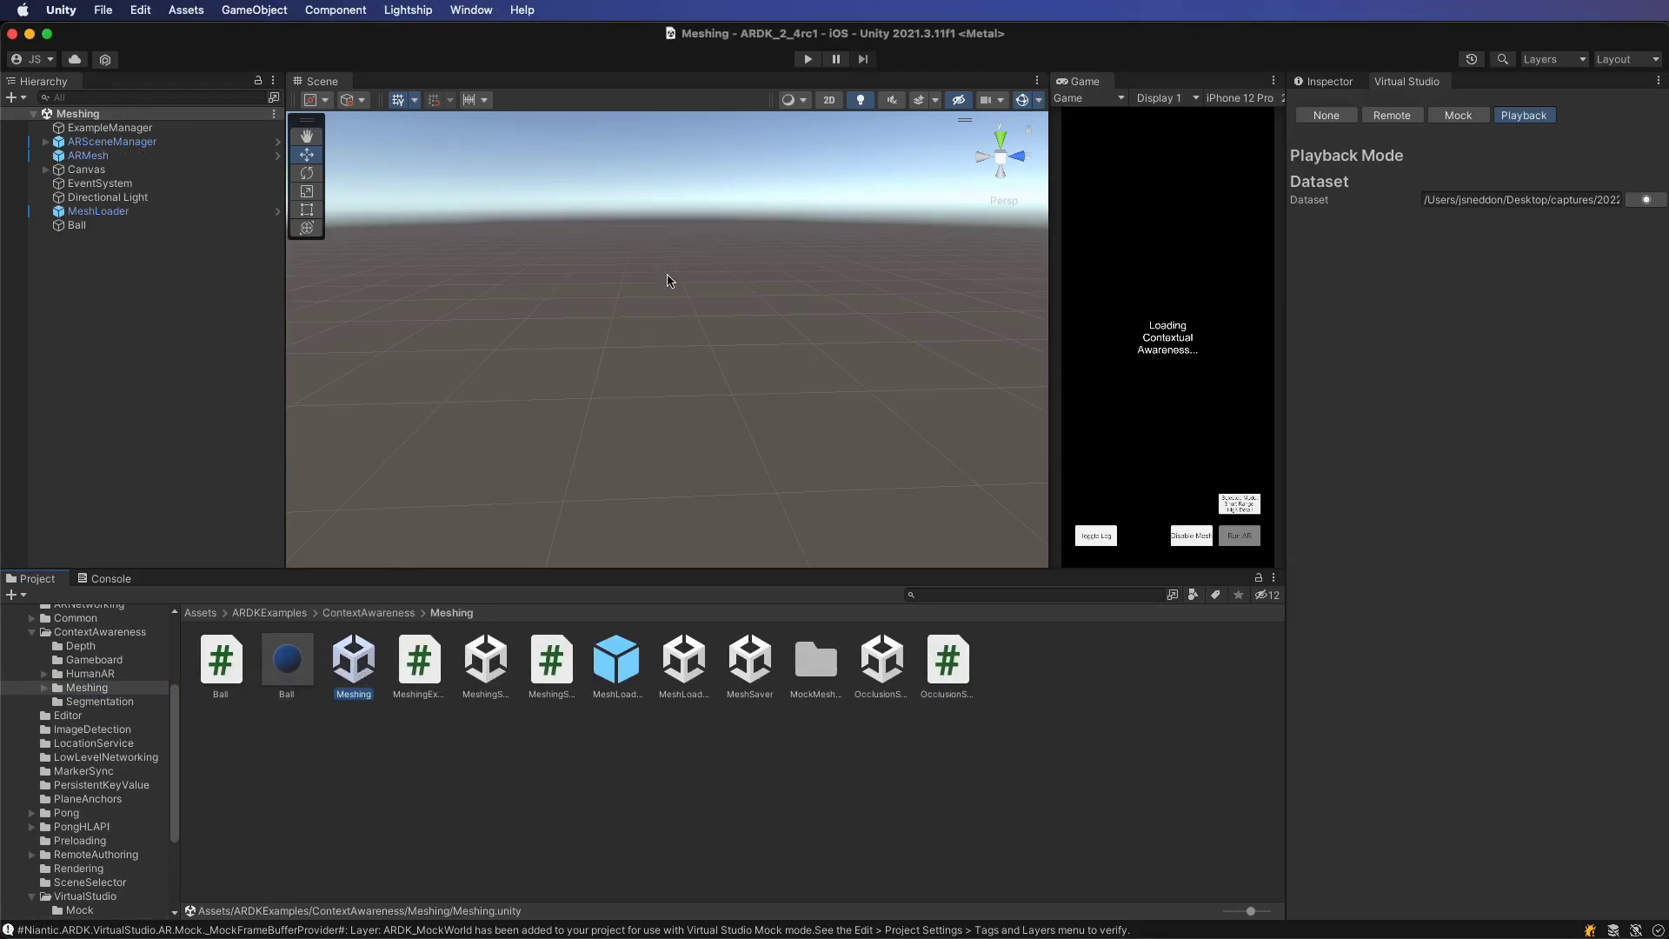
Point Virtual Studio playback at the captured dataset folder and enter Play mode
{"action": "left_click", "coordinate": [1647, 200]}
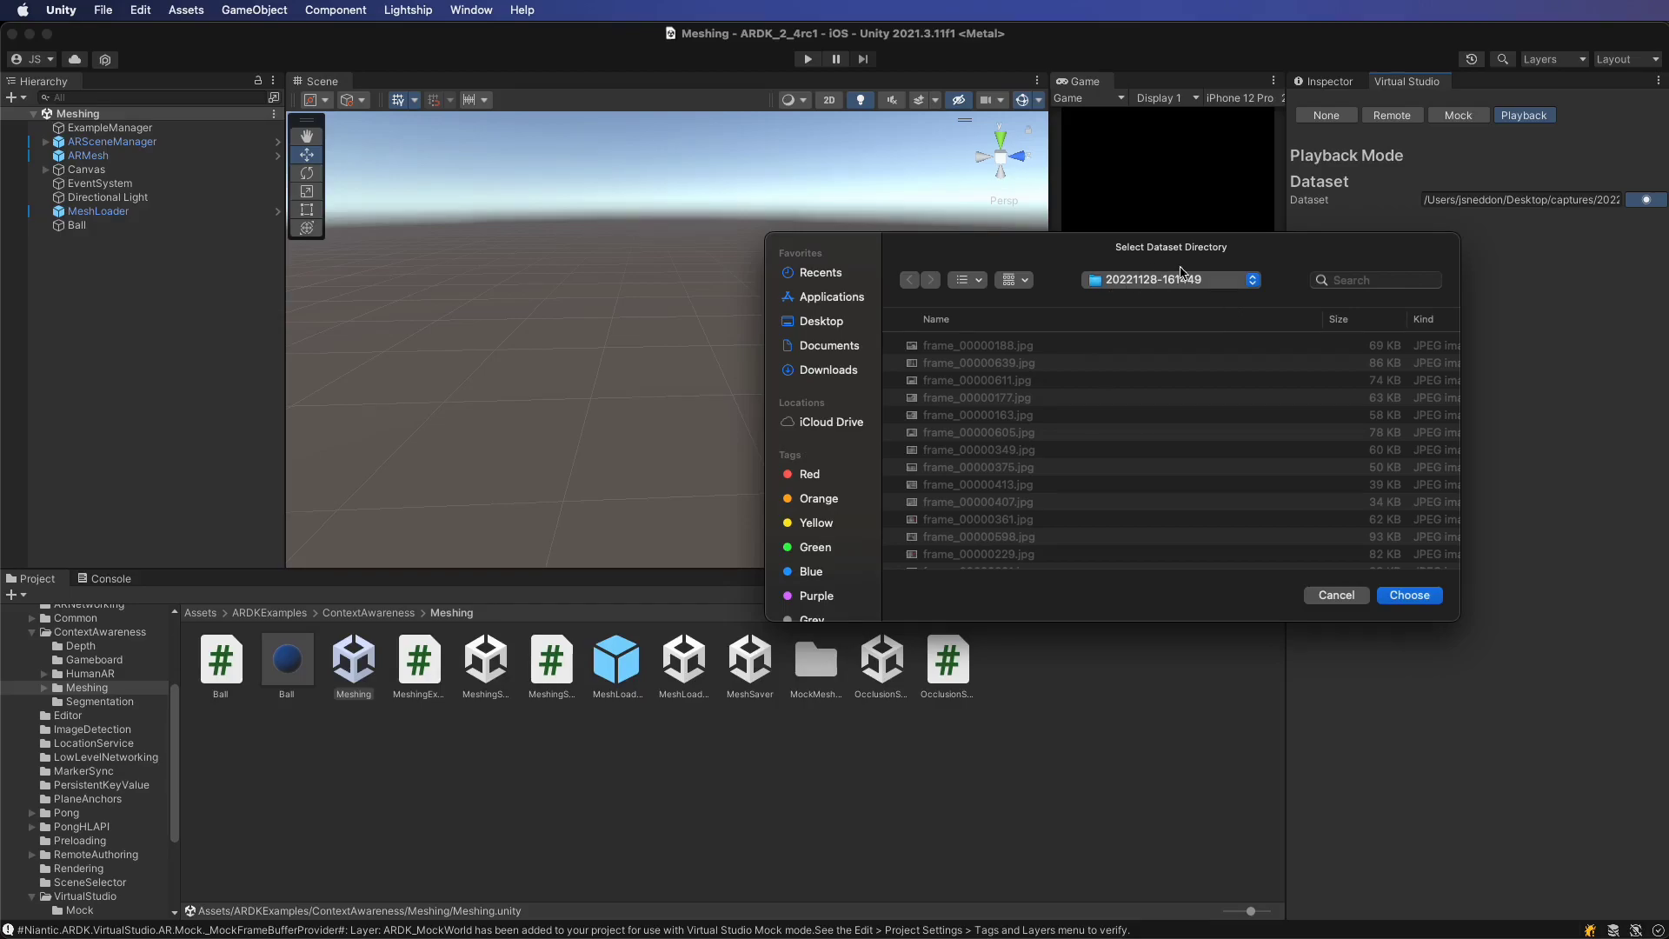
{"action": "left_click", "coordinate": [1410, 596]}
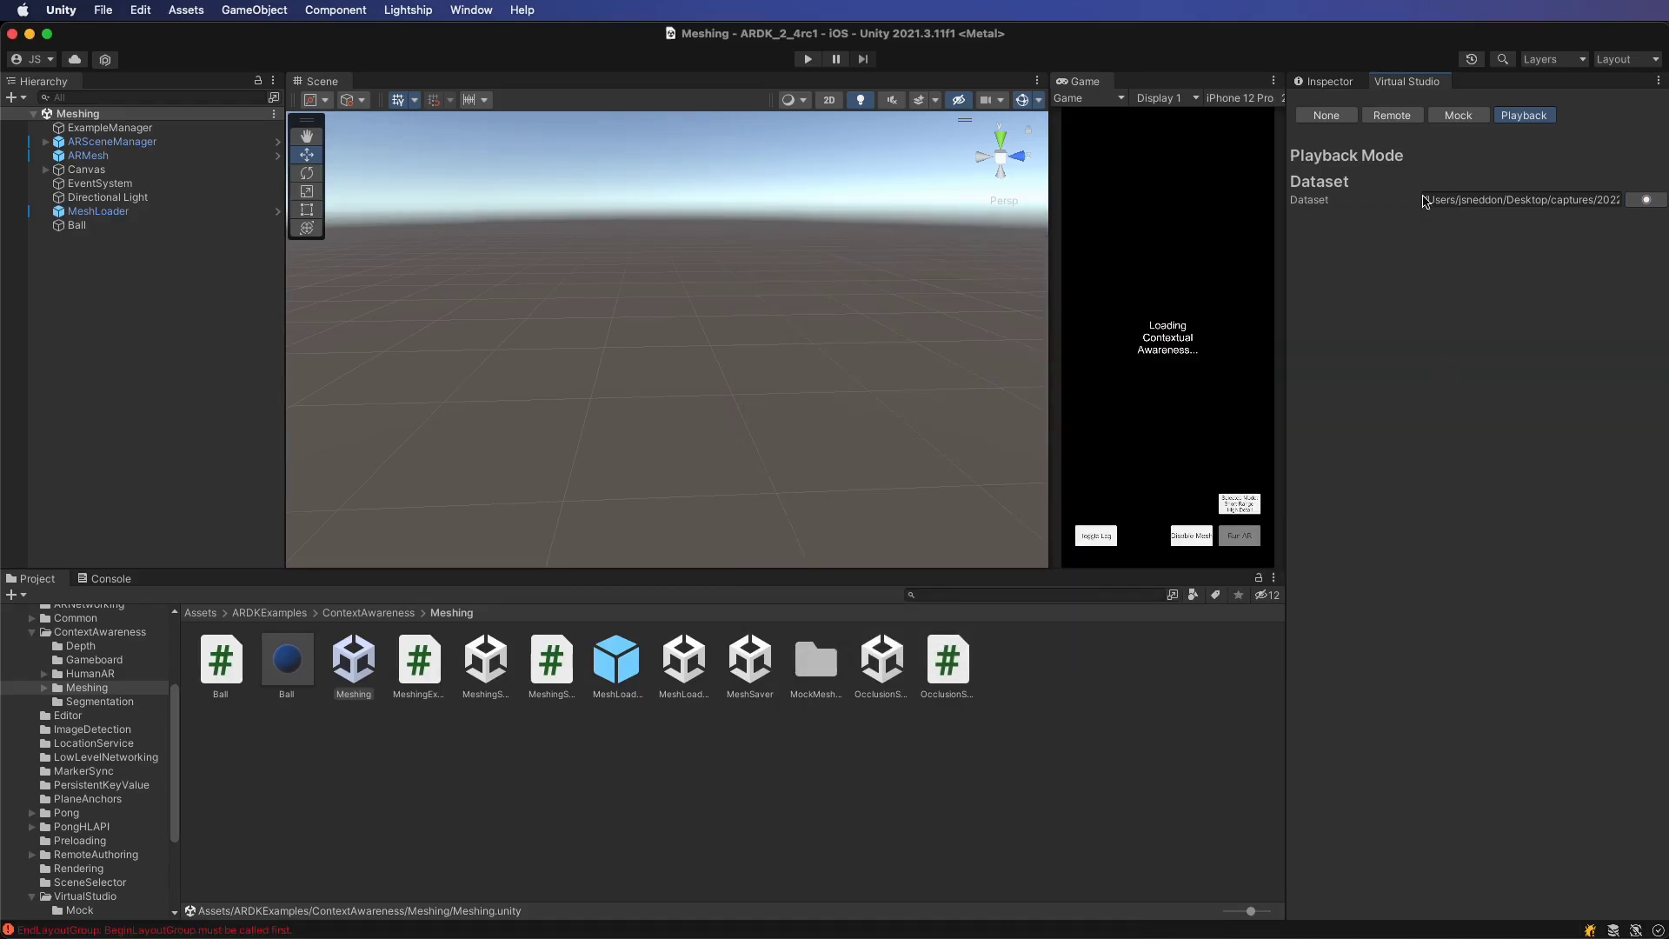
{"action": "left_click", "coordinate": [816, 62]}
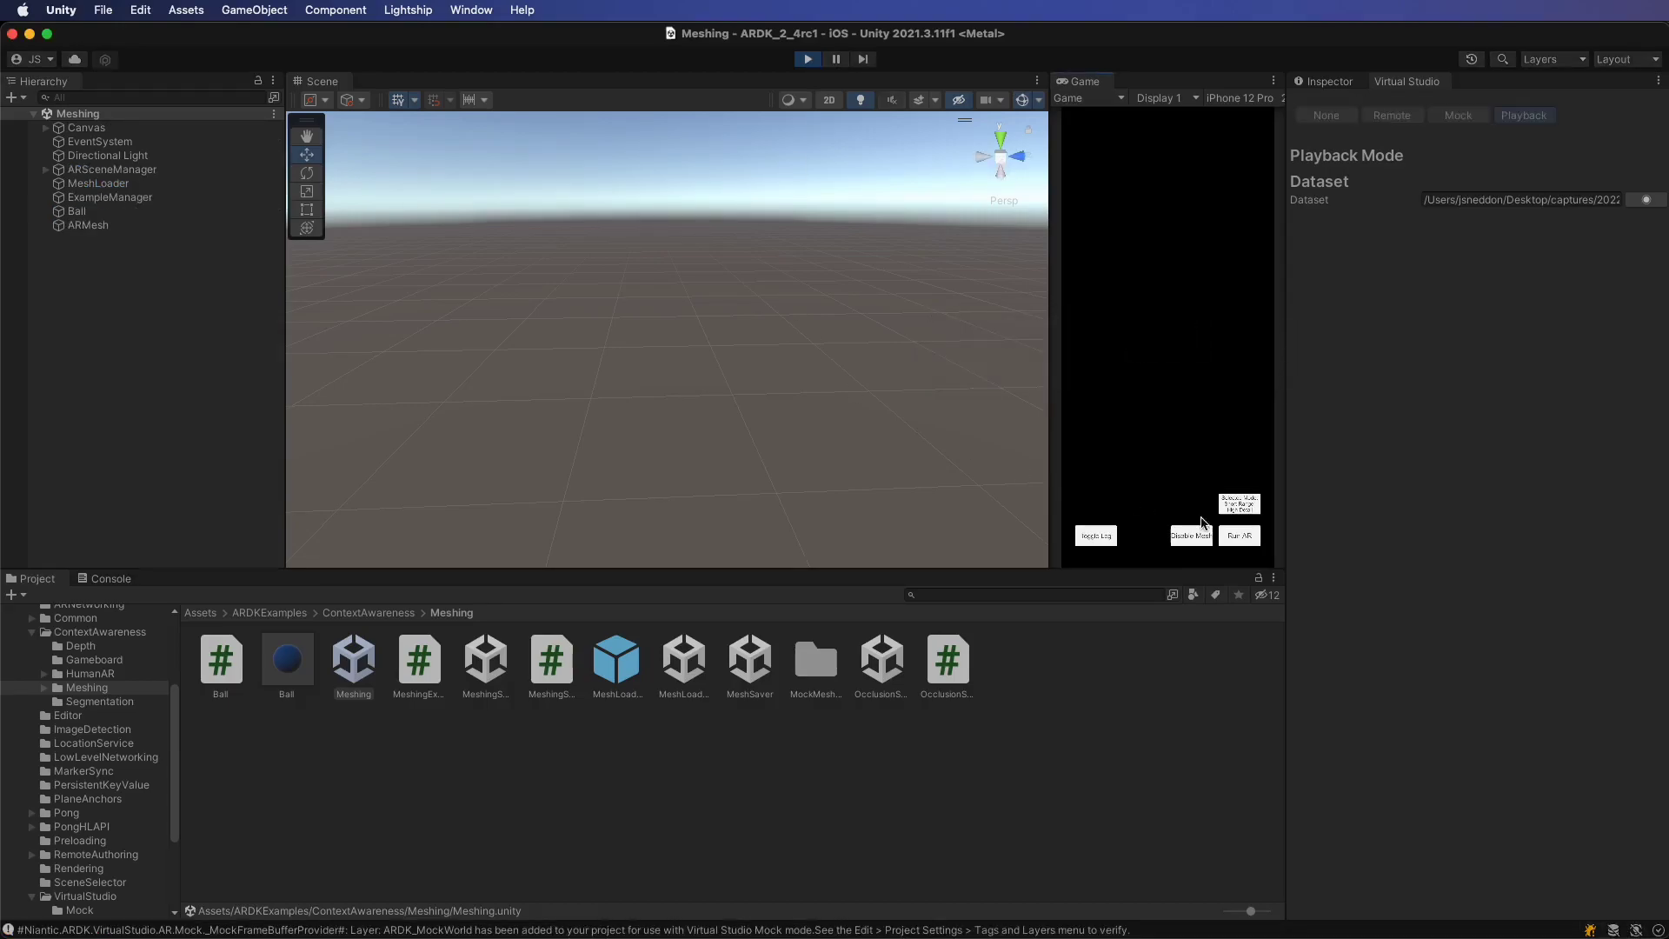
Run AR on the recorded office session, throw nine blue balls at the mesh and Yeti, then stop Play
{"action": "left_click", "coordinate": [1245, 539]}
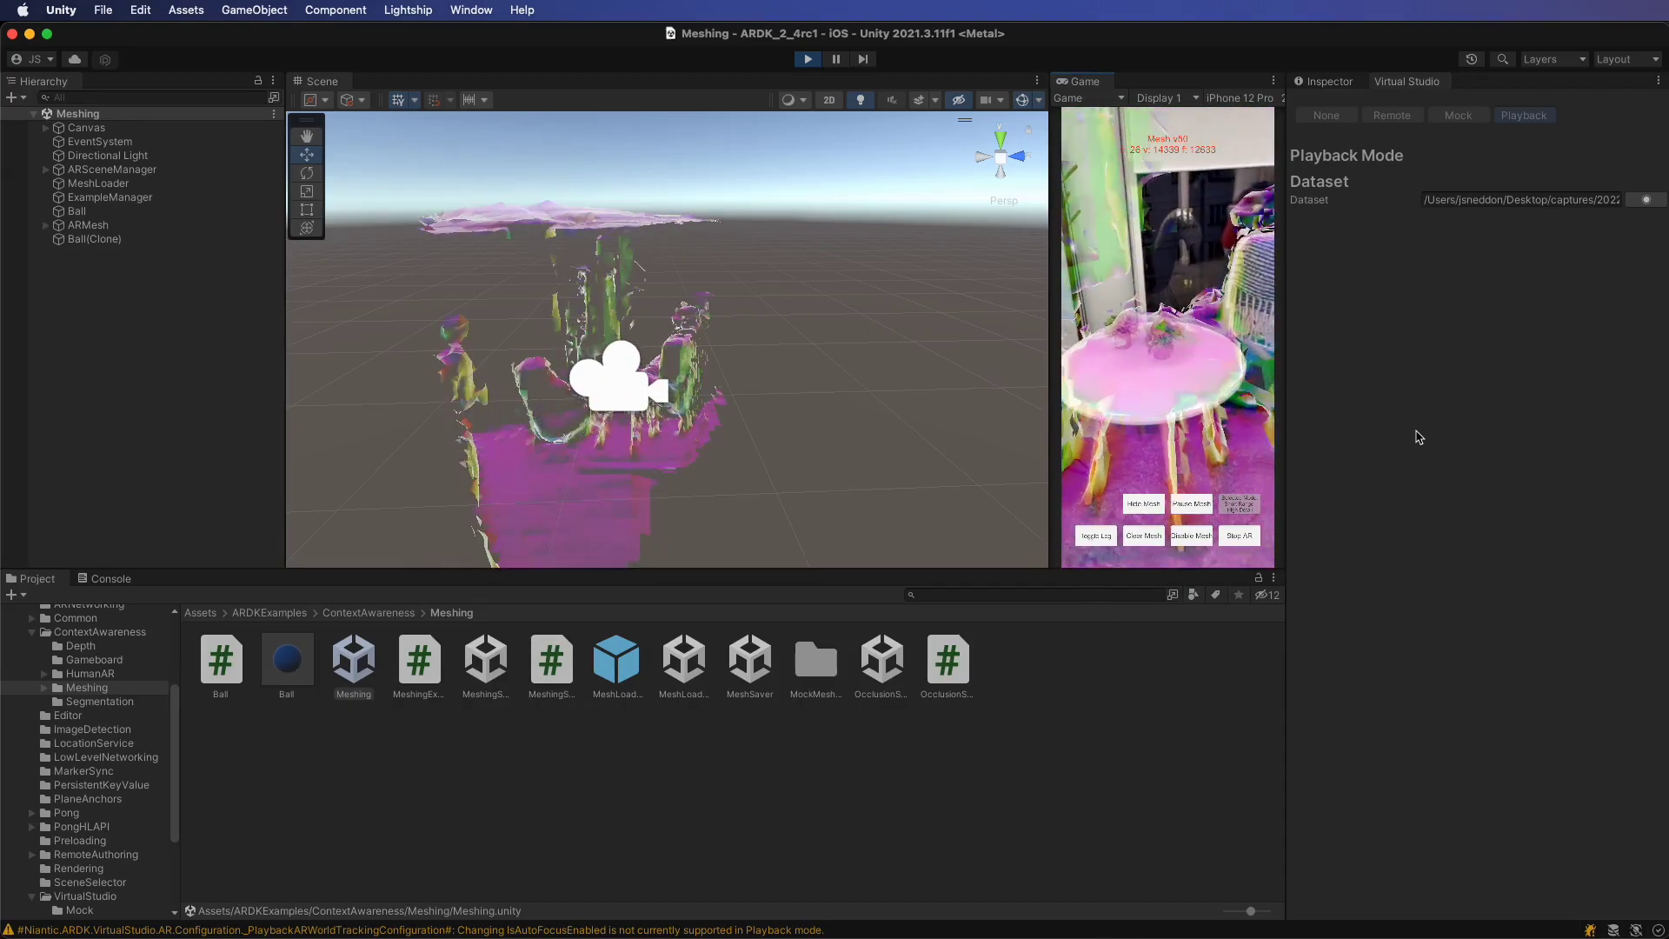
{"action": "left_click", "coordinate": [1209, 407]}
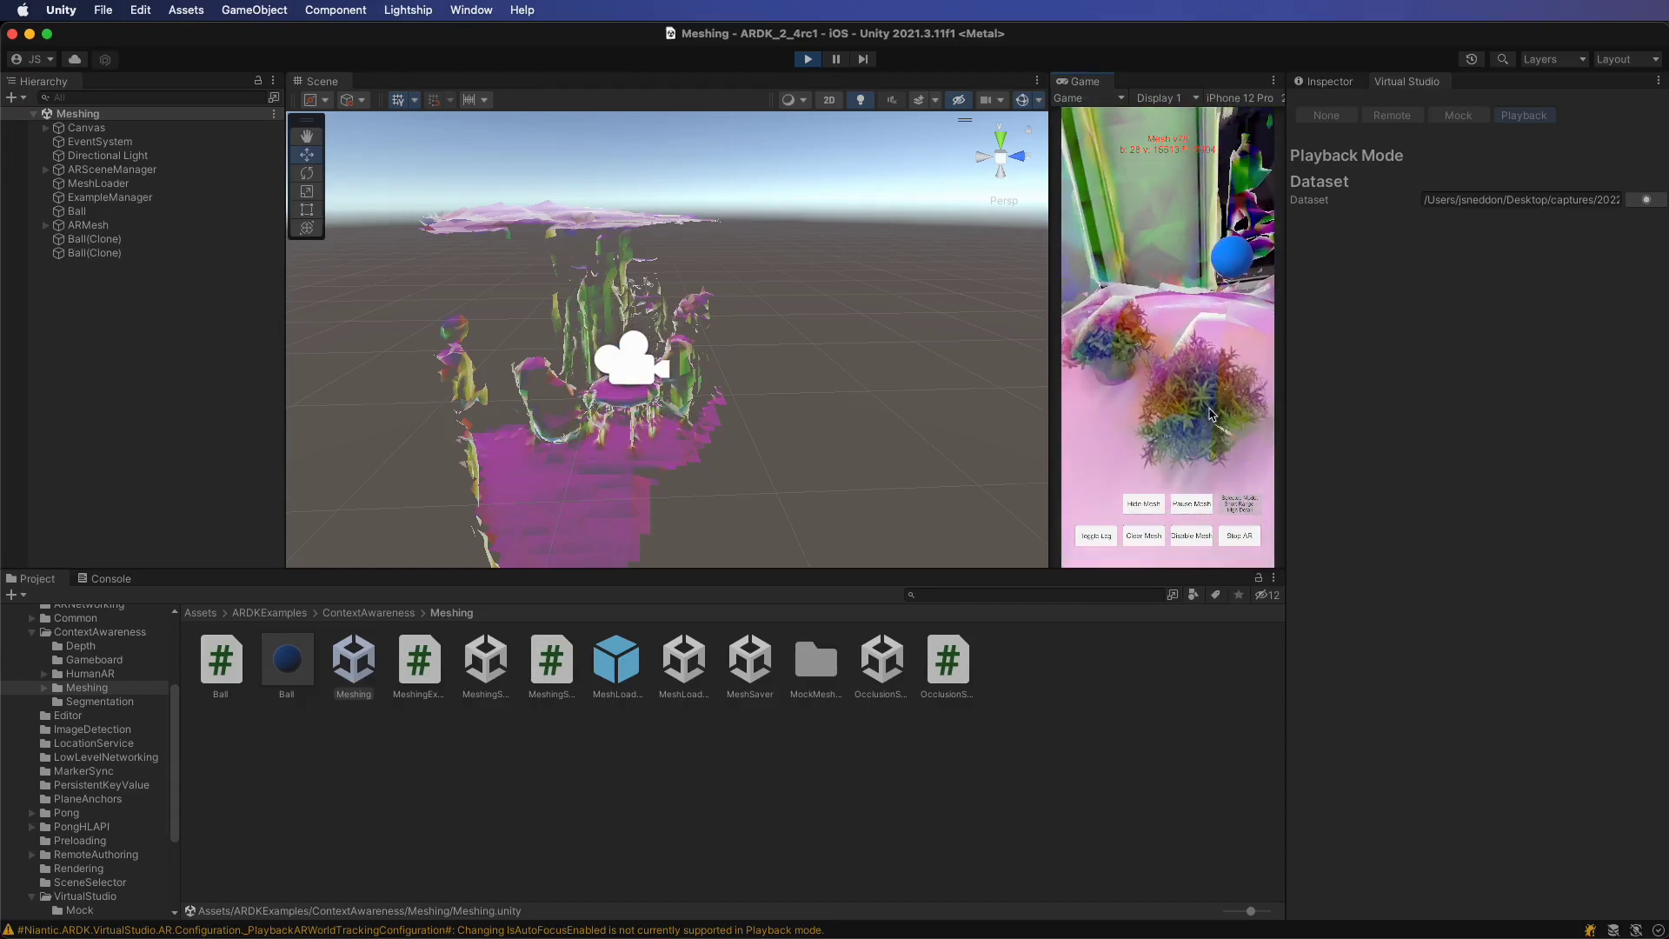
{"action": "left_click", "coordinate": [1211, 412]}
{"action": "left_click", "coordinate": [1211, 414]}
{"action": "left_click", "coordinate": [1211, 413]}
{"action": "left_click", "coordinate": [1211, 414]}
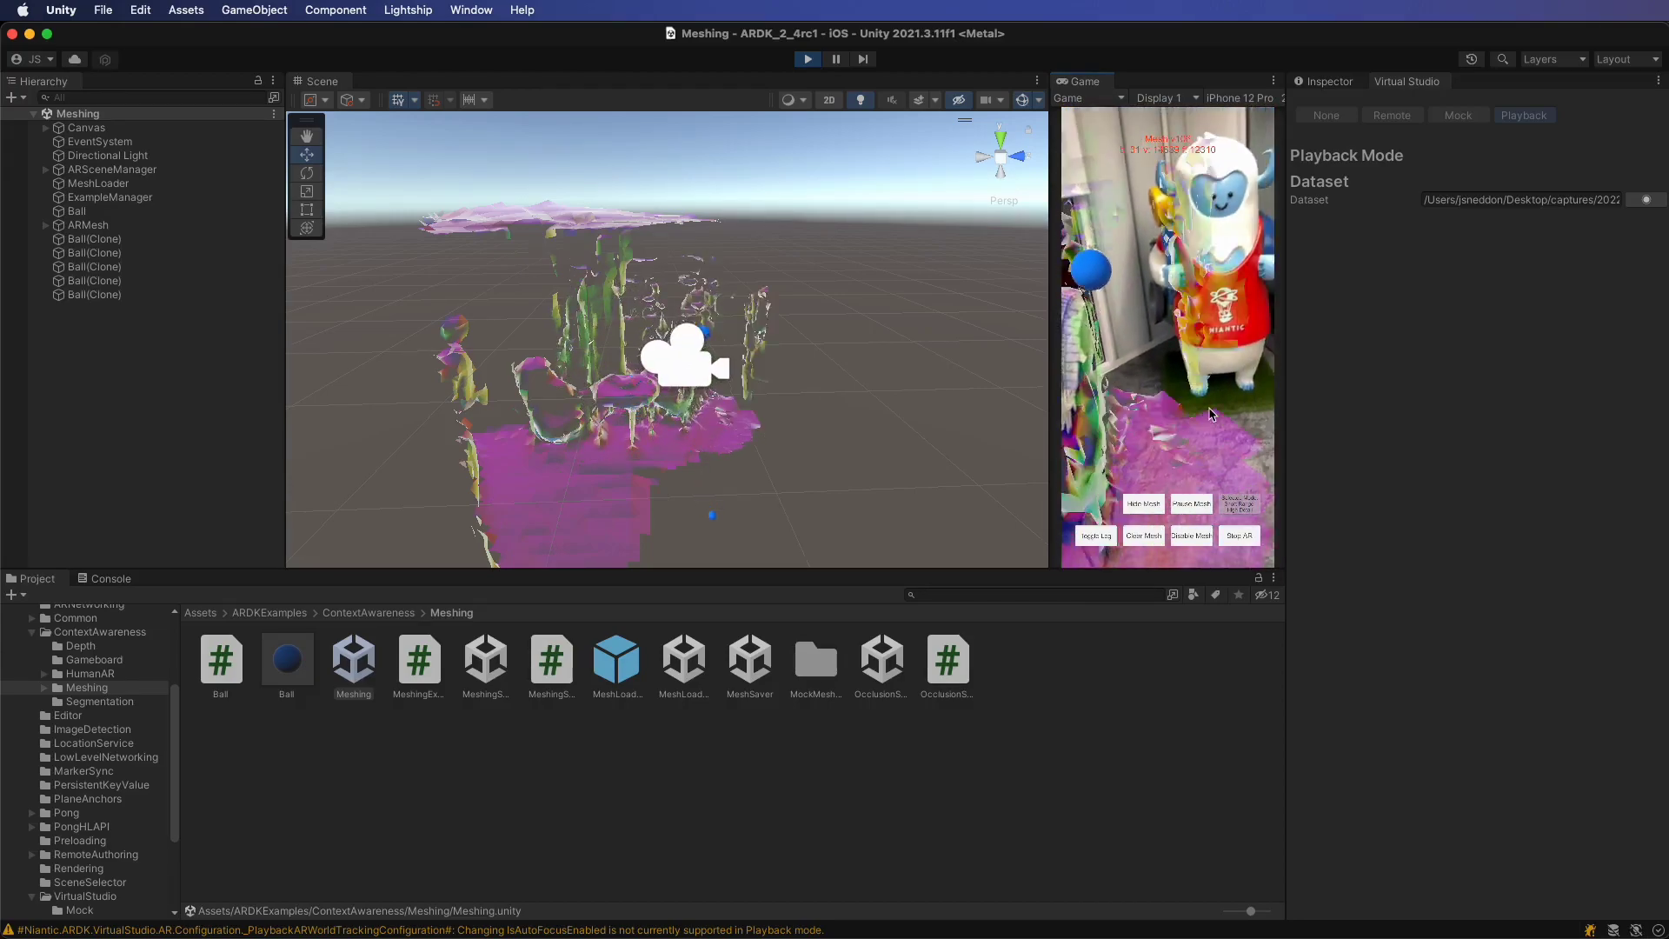
{"action": "left_click", "coordinate": [1211, 414]}
{"action": "left_click", "coordinate": [1211, 414]}
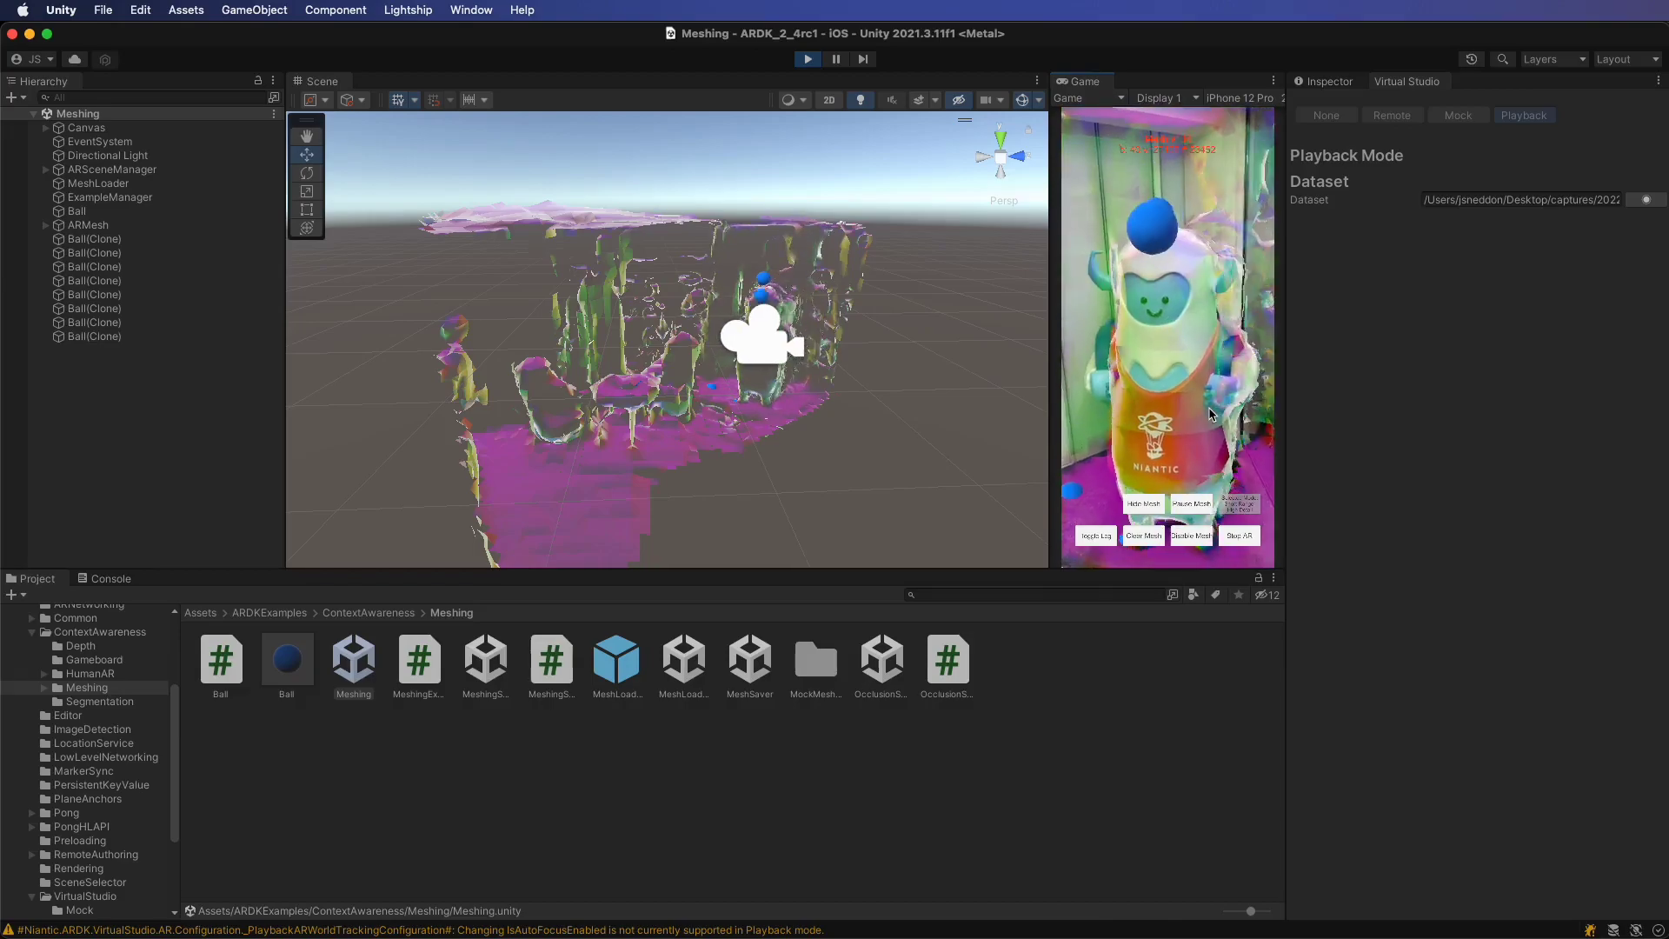
{"action": "left_click", "coordinate": [1211, 413]}
{"action": "left_click", "coordinate": [1213, 415]}
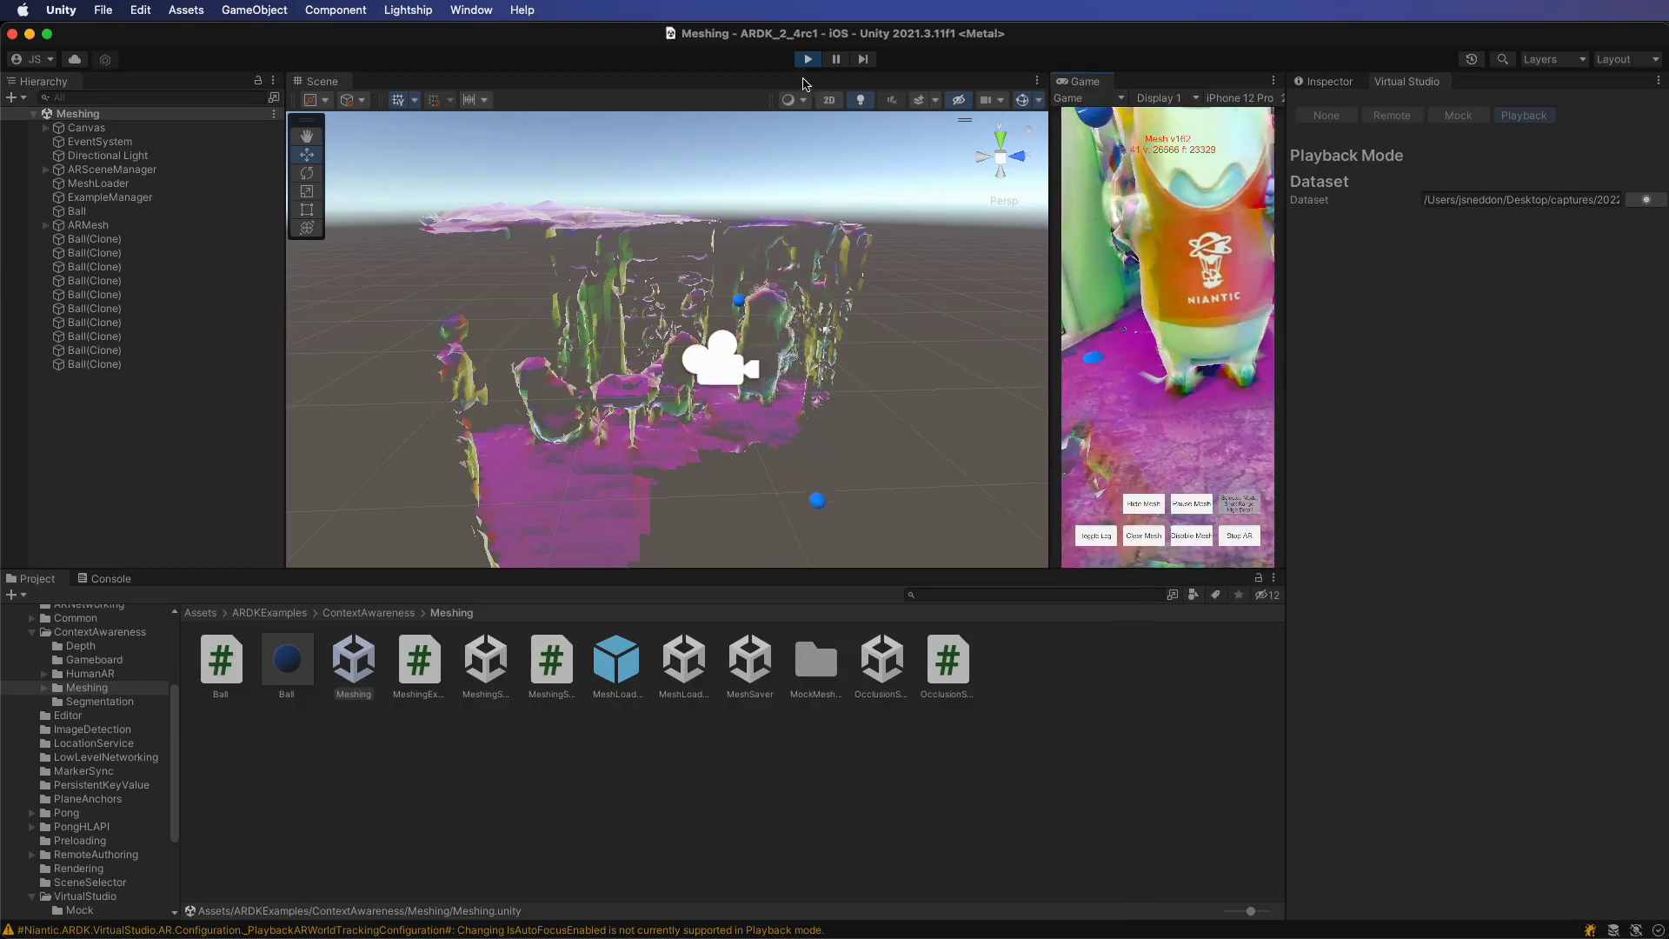
{"action": "left_click", "coordinate": [808, 60]}
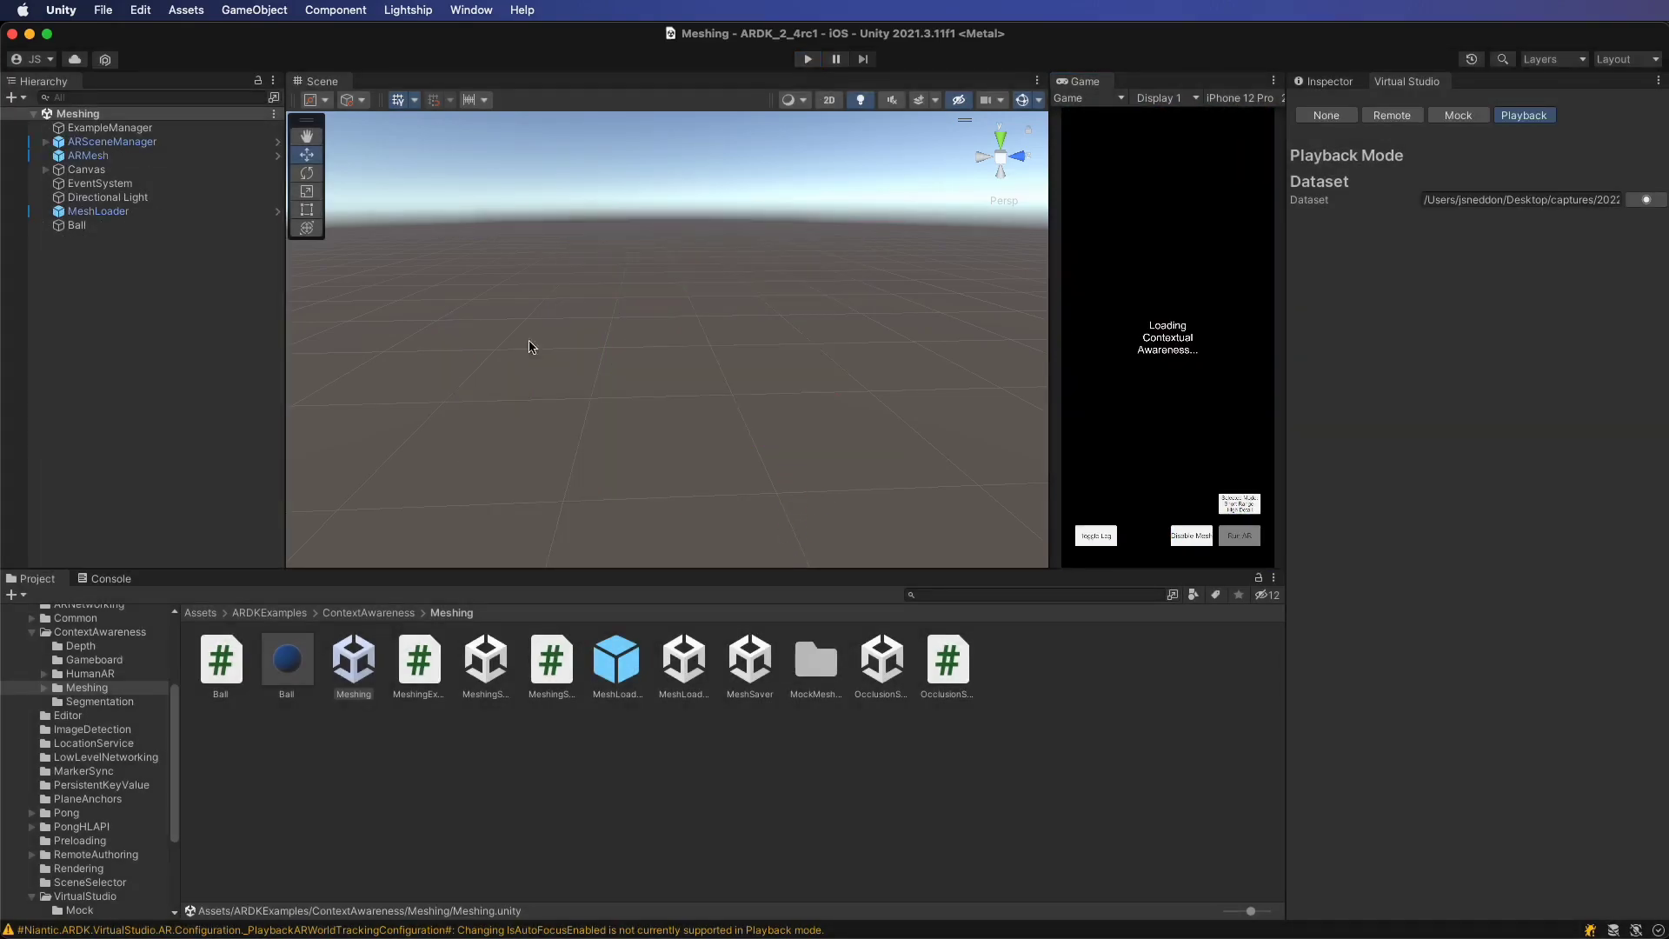
Open the SemanticSegmentation scene from the Segmentation folder and enter Play mode
{"action": "left_click", "coordinate": [99, 701]}
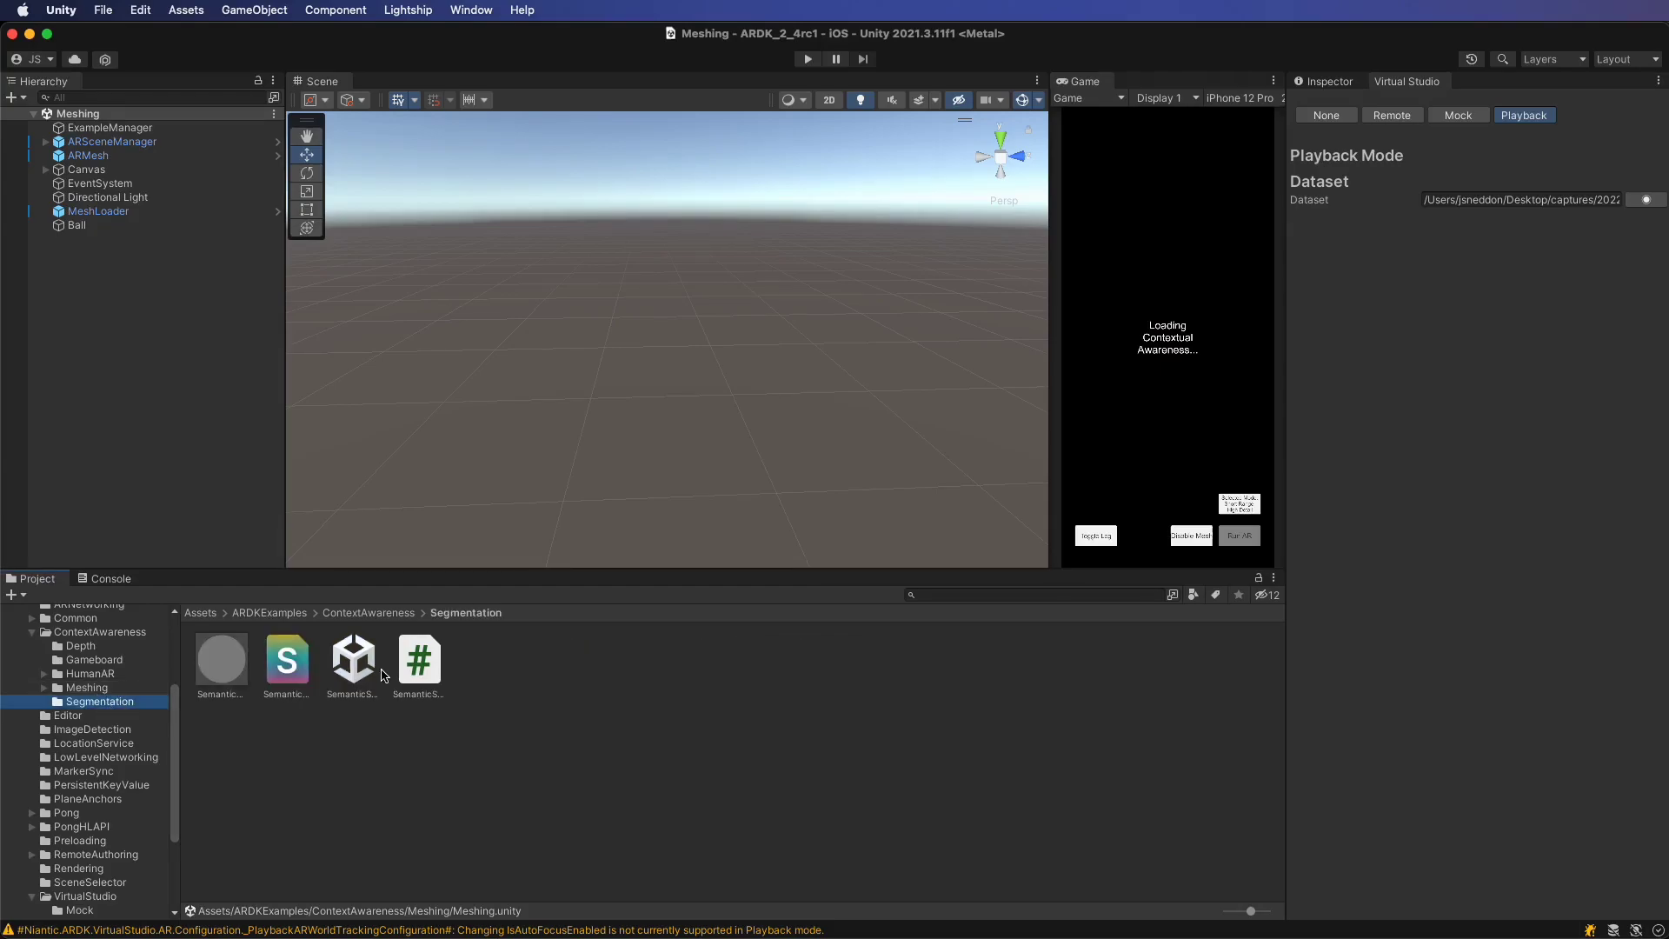
{"action": "double_click", "coordinate": [354, 661]}
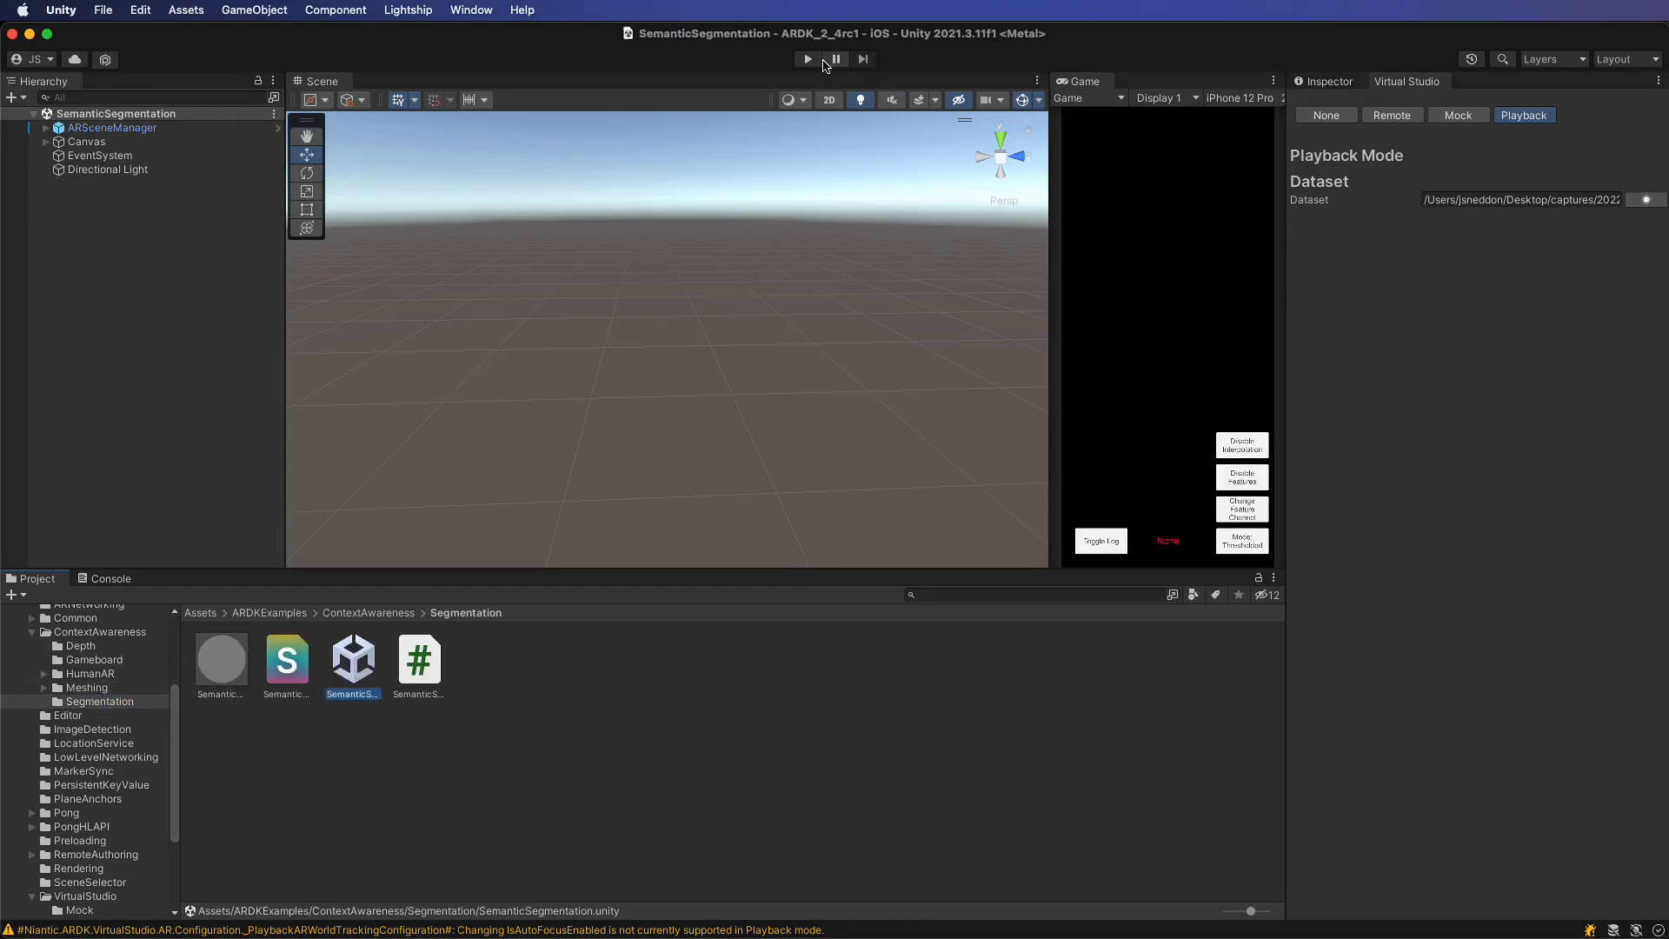
{"action": "left_click", "coordinate": [808, 60]}
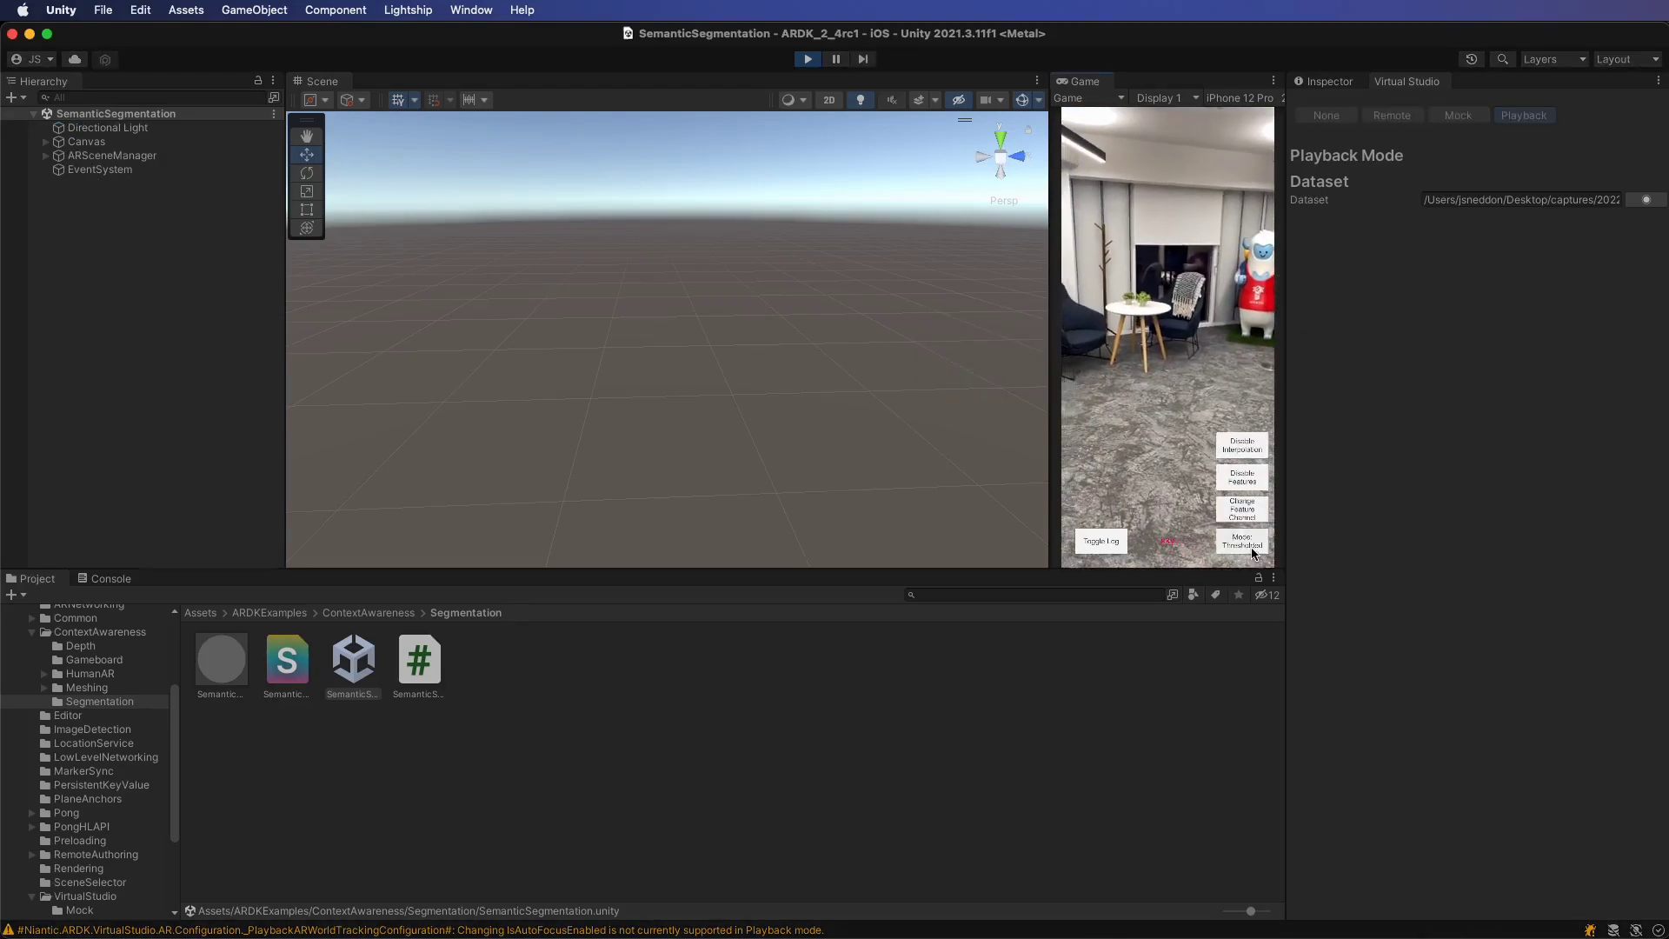
Cycle the segmentation mask through ground, artificial_ground and the next feature channel
{"action": "left_click", "coordinate": [1248, 509]}
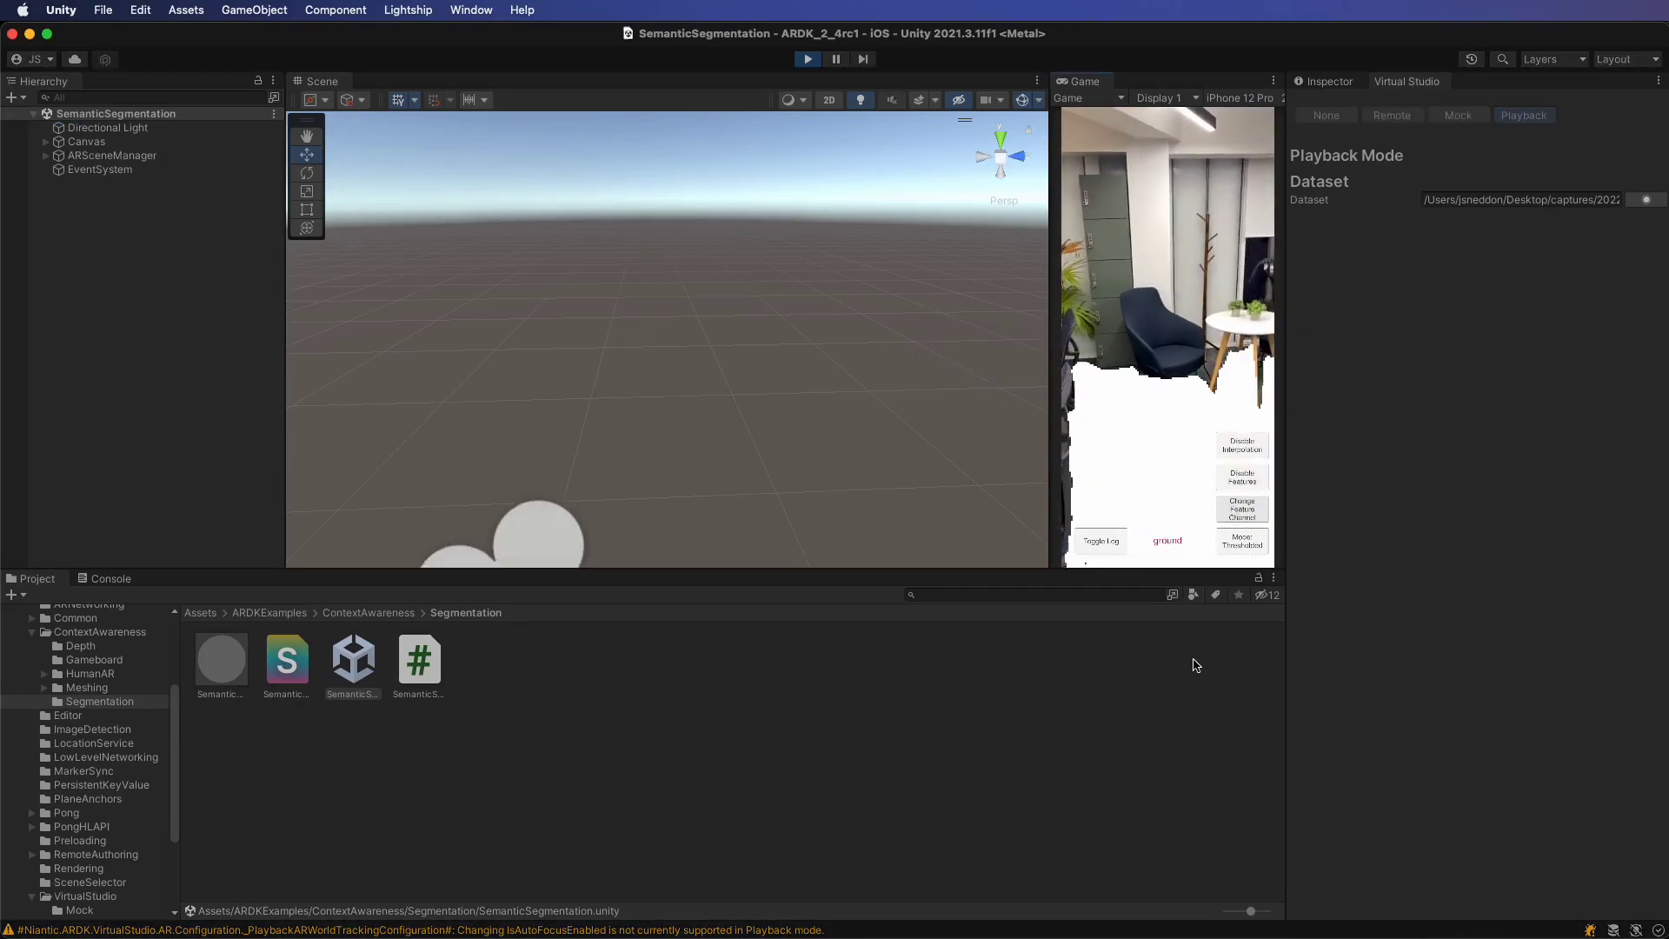
{"action": "left_click", "coordinate": [1239, 513]}
{"action": "left_click", "coordinate": [1240, 513]}
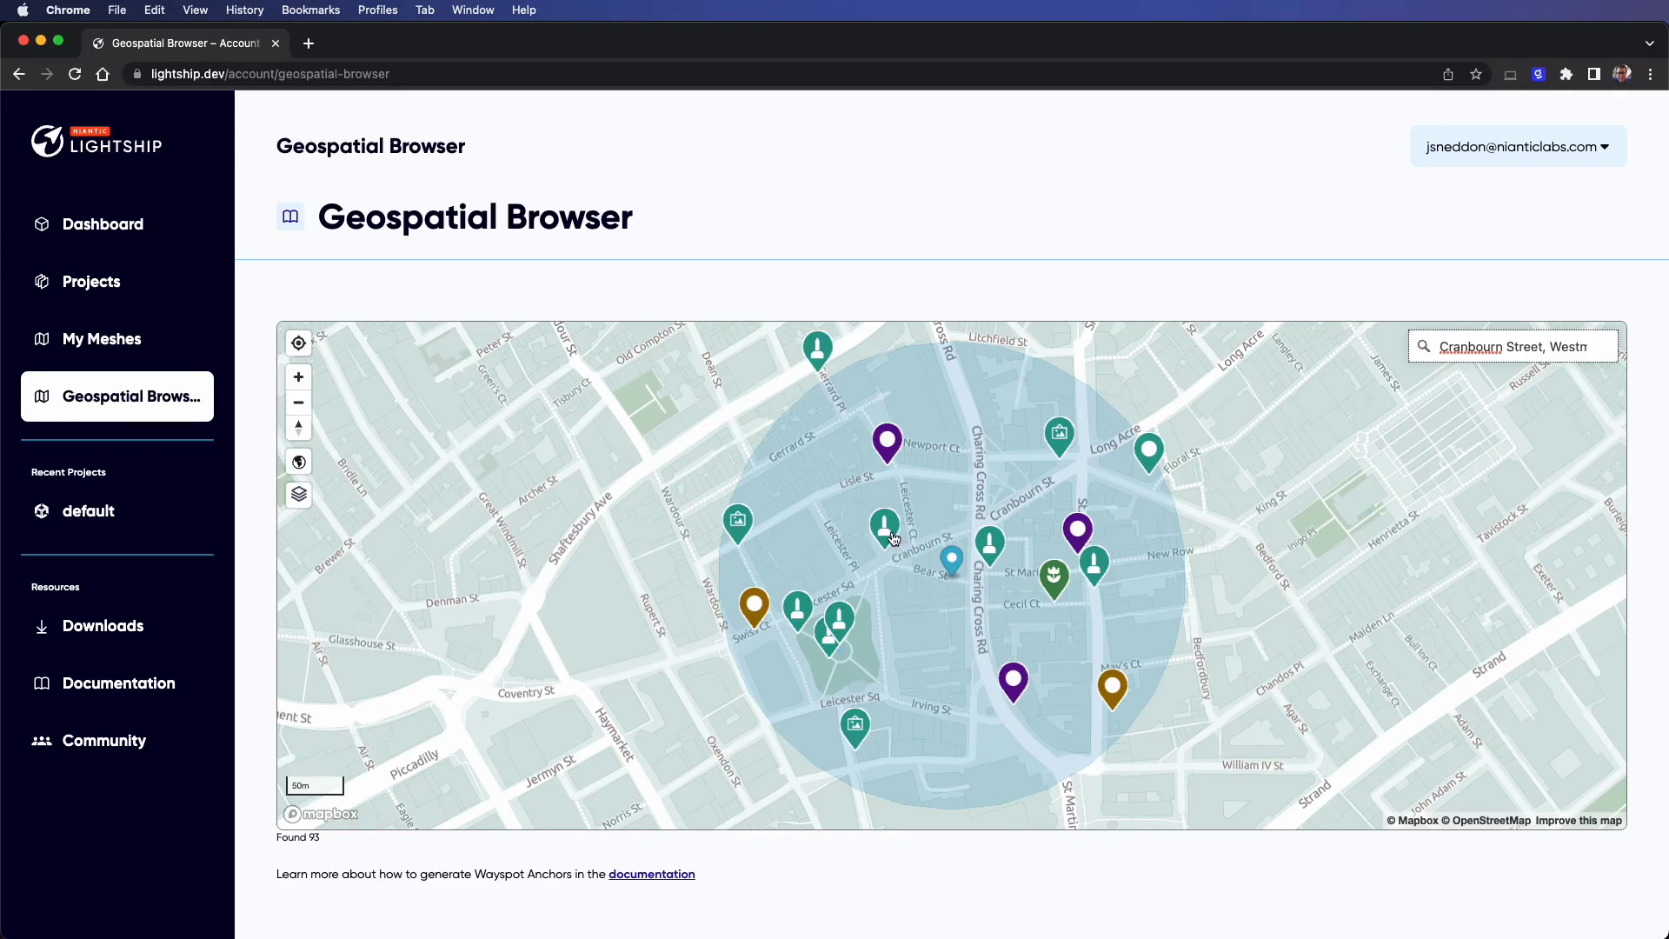
Open the Agatha Christie memorial wayspot and orbit its 3D mesh to view it from above
{"action": "left_click", "coordinate": [894, 538]}
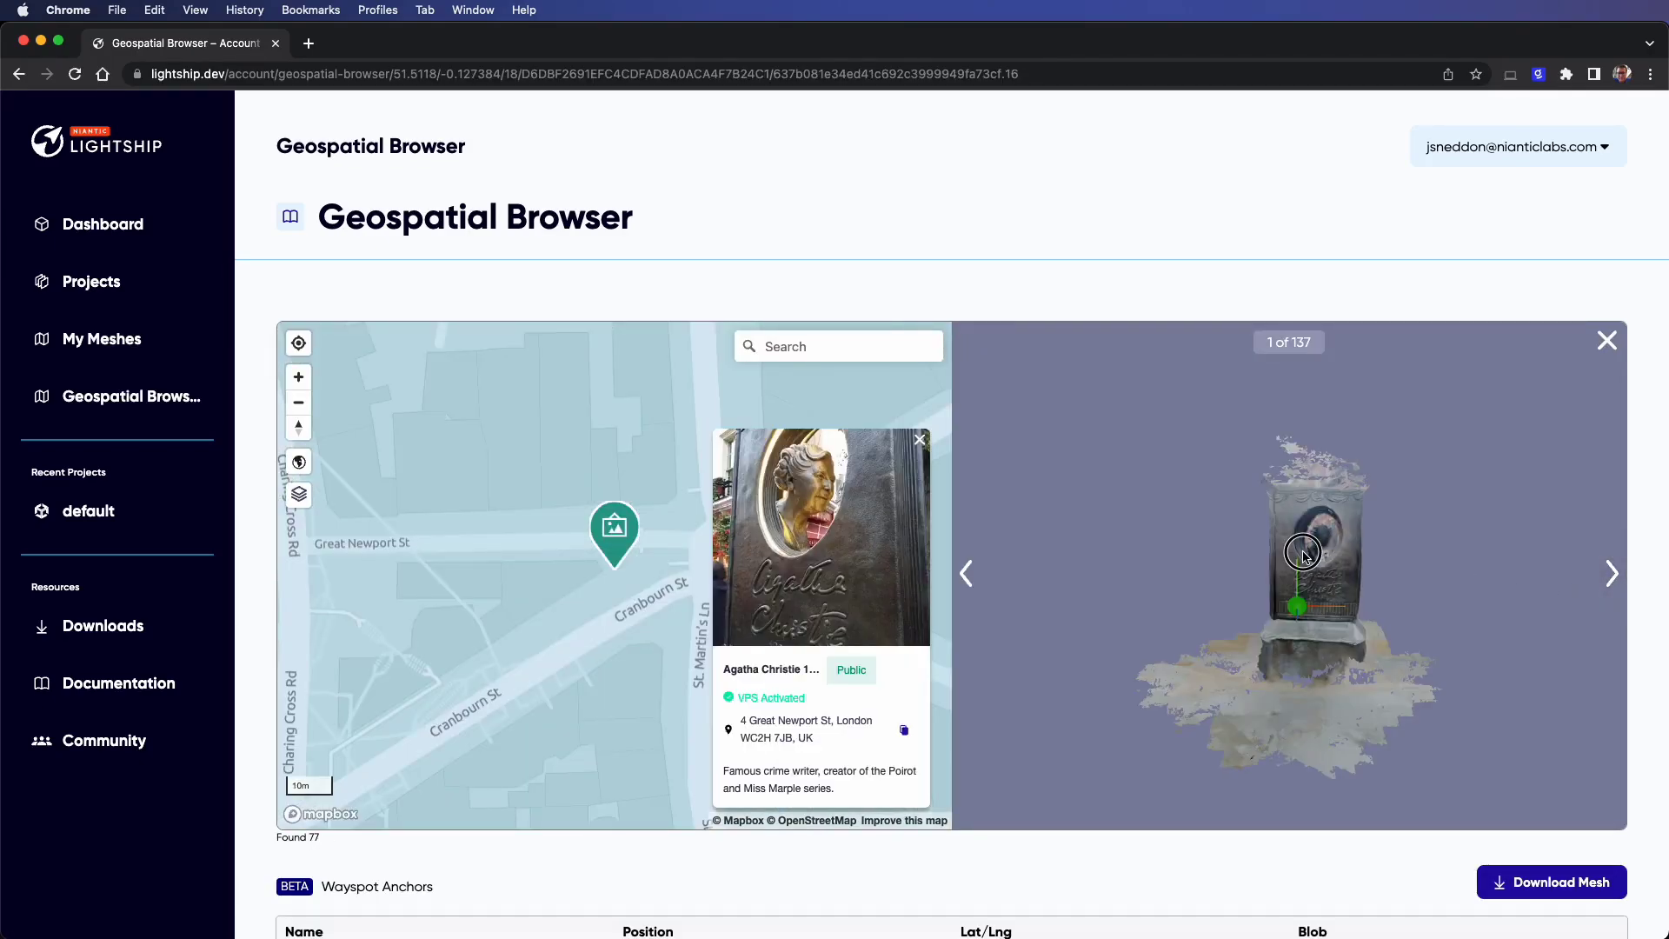
{"action": "mouse_move", "coordinate": [1303, 554]}
{"action": "left_mouse_down"}
{"action": "mouse_move", "coordinate": [1416, 551]}
{"action": "mouse_move", "coordinate": [1319, 510]}
{"action": "mouse_move", "coordinate": [1197, 577]}
{"action": "mouse_move", "coordinate": [1256, 632]}
{"action": "mouse_move", "coordinate": [1255, 504]}
{"action": "mouse_move", "coordinate": [1284, 532]}
{"action": "left_mouse_up"}
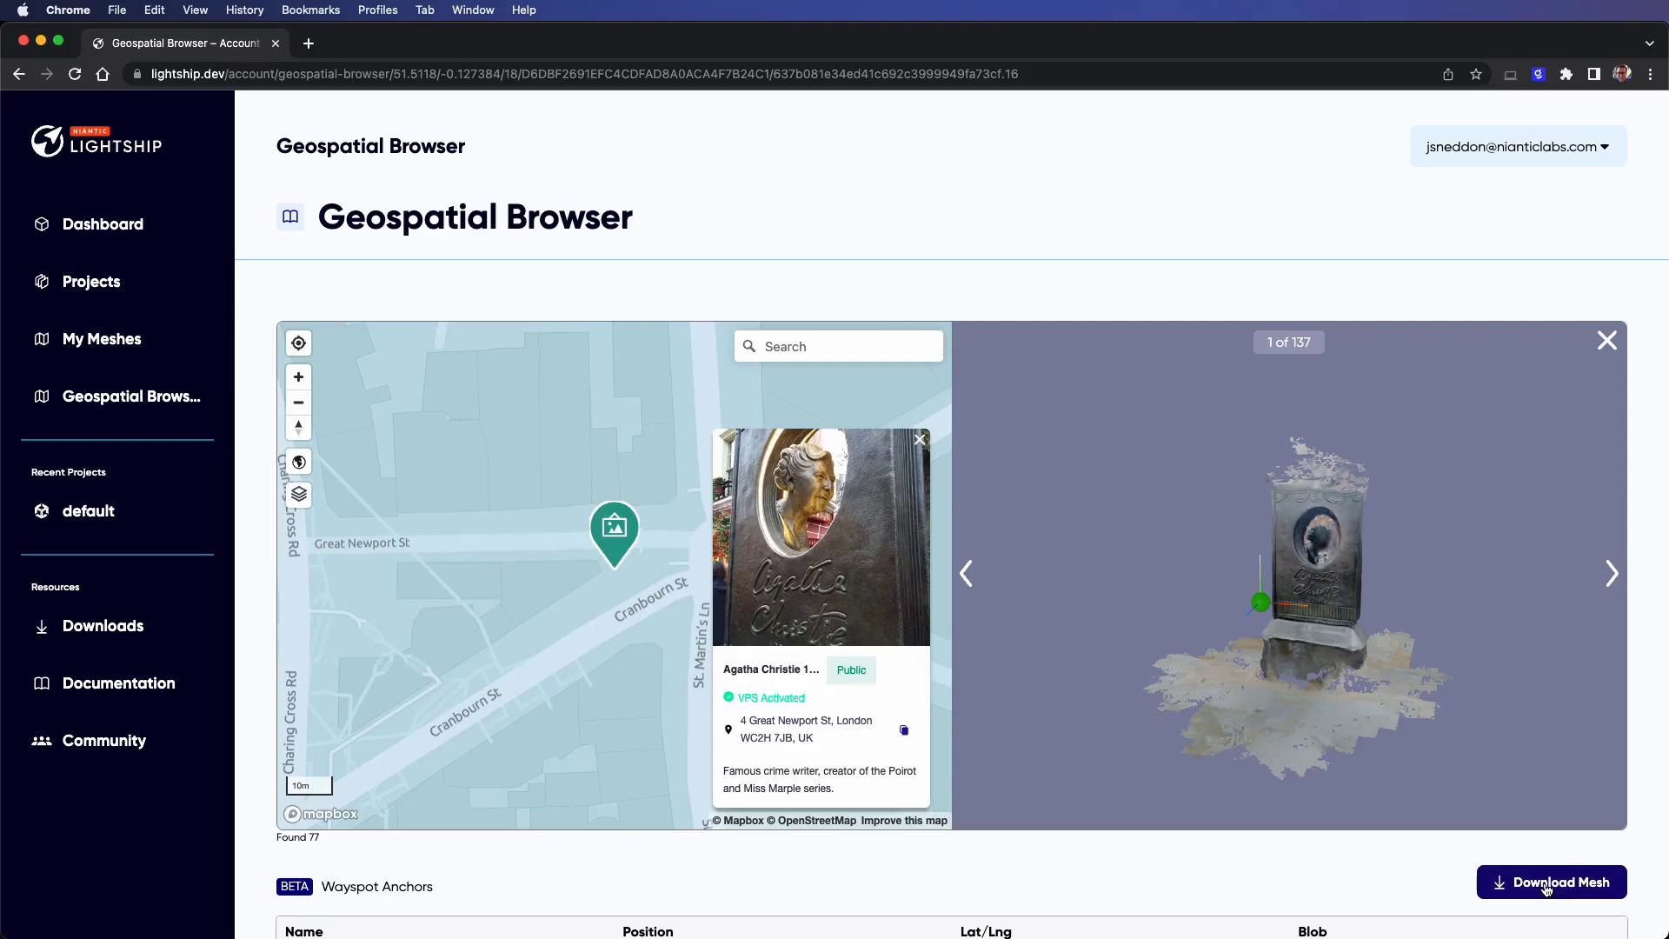
{"action": "scroll", "coordinate": [1427, 863], "scroll_direction": "down", "scroll_amount": 1}
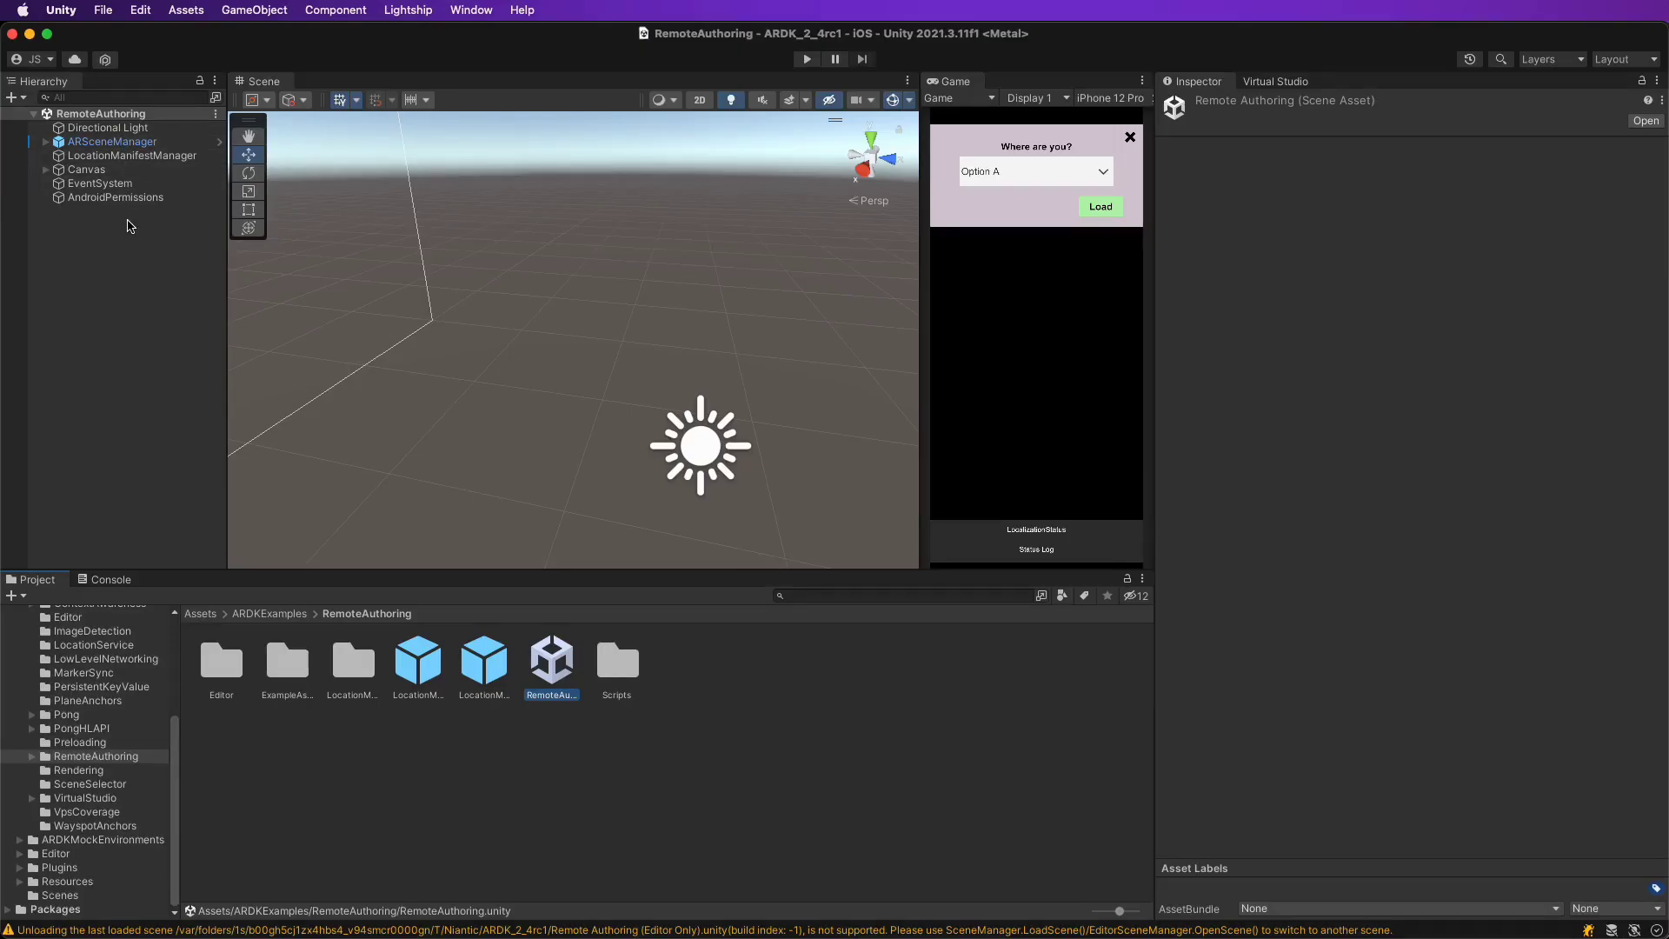
Add the AgathaChristie mesh zip via VPS Authoring Assistant > Add Location and save its manifest
{"action": "left_click", "coordinate": [130, 154]}
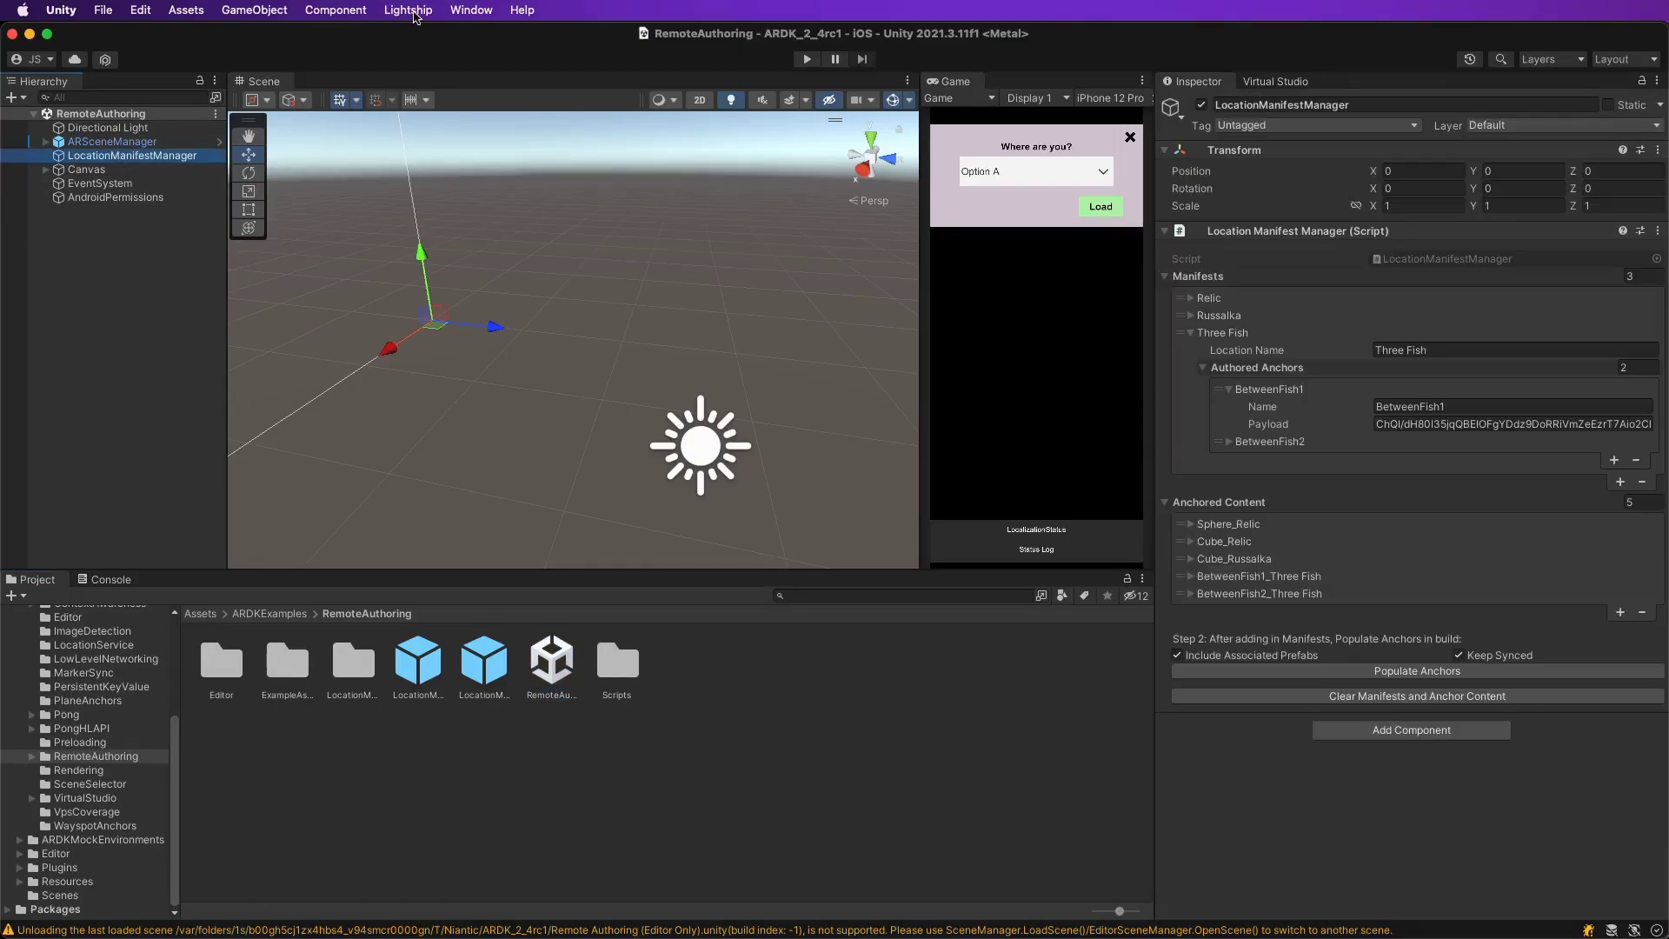
{"action": "mouse_move", "coordinate": [415, 37]}
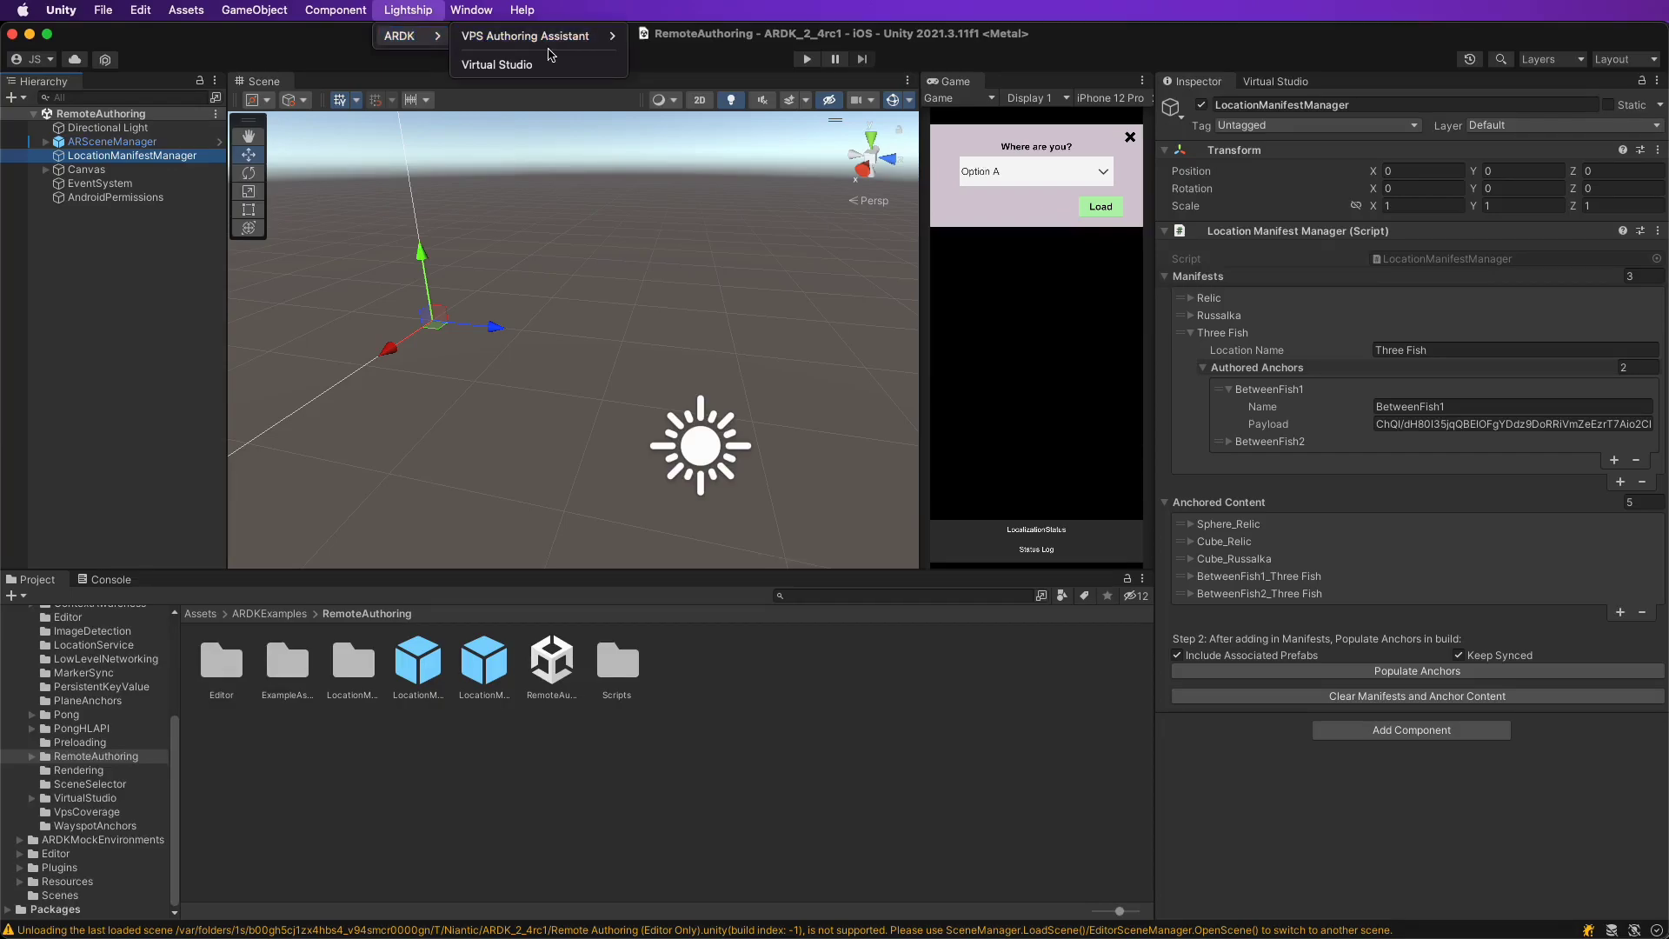
{"action": "left_click", "coordinate": [667, 73]}
{"action": "left_click", "coordinate": [414, 11]}
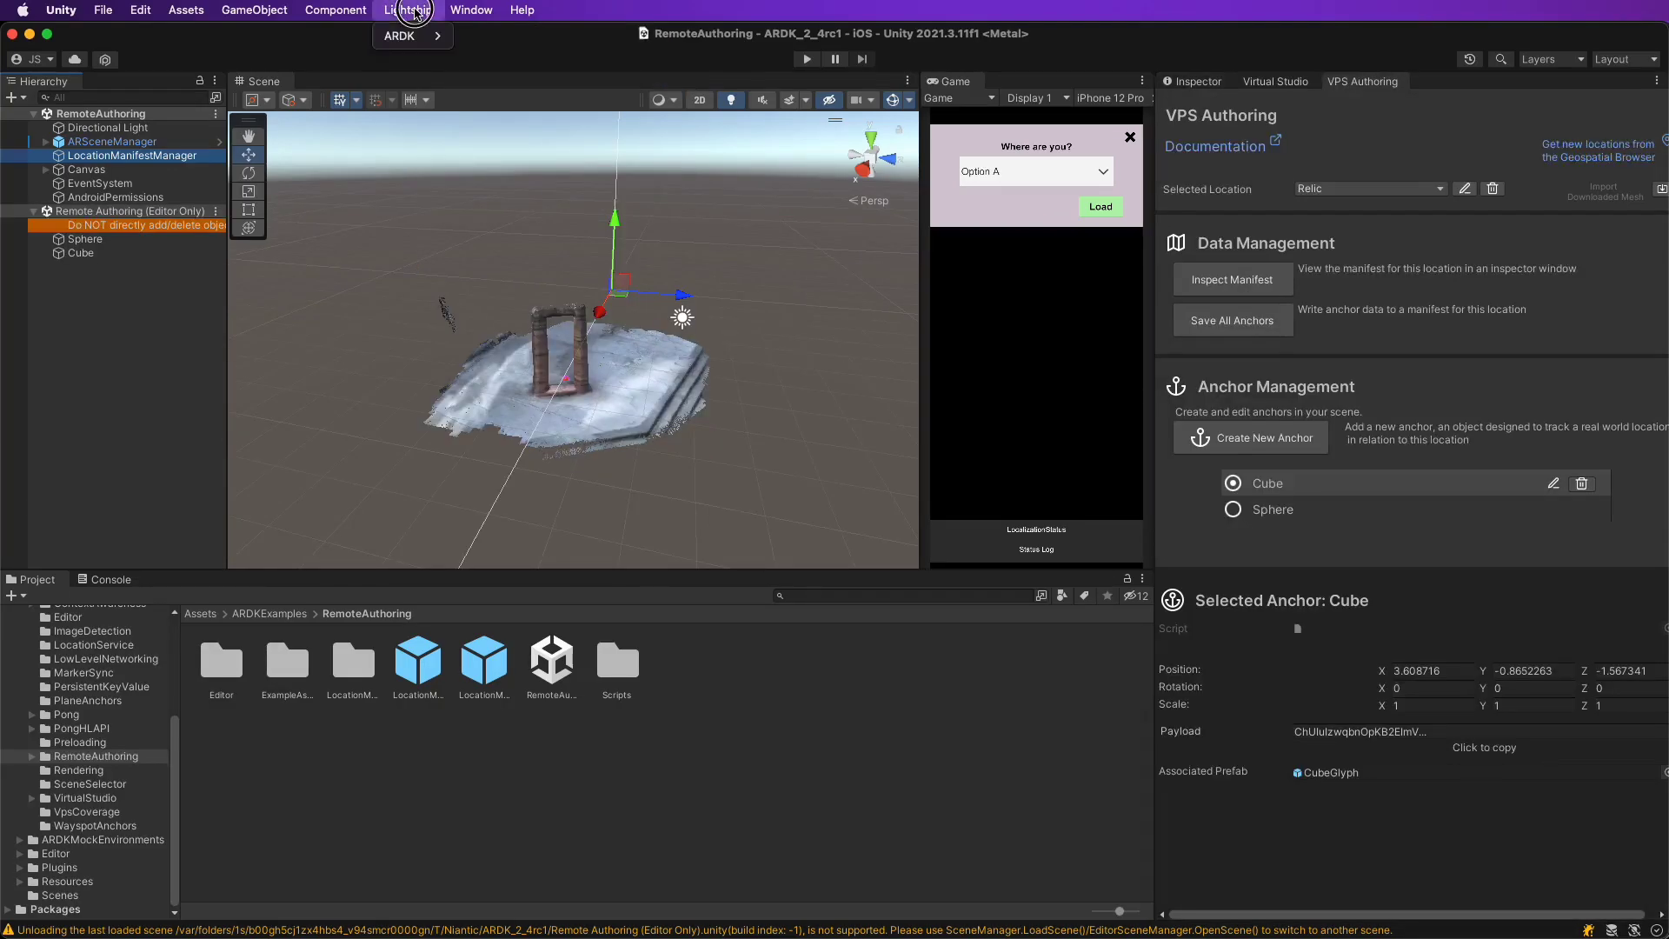
{"action": "mouse_move", "coordinate": [418, 37]}
{"action": "mouse_move", "coordinate": [511, 38]}
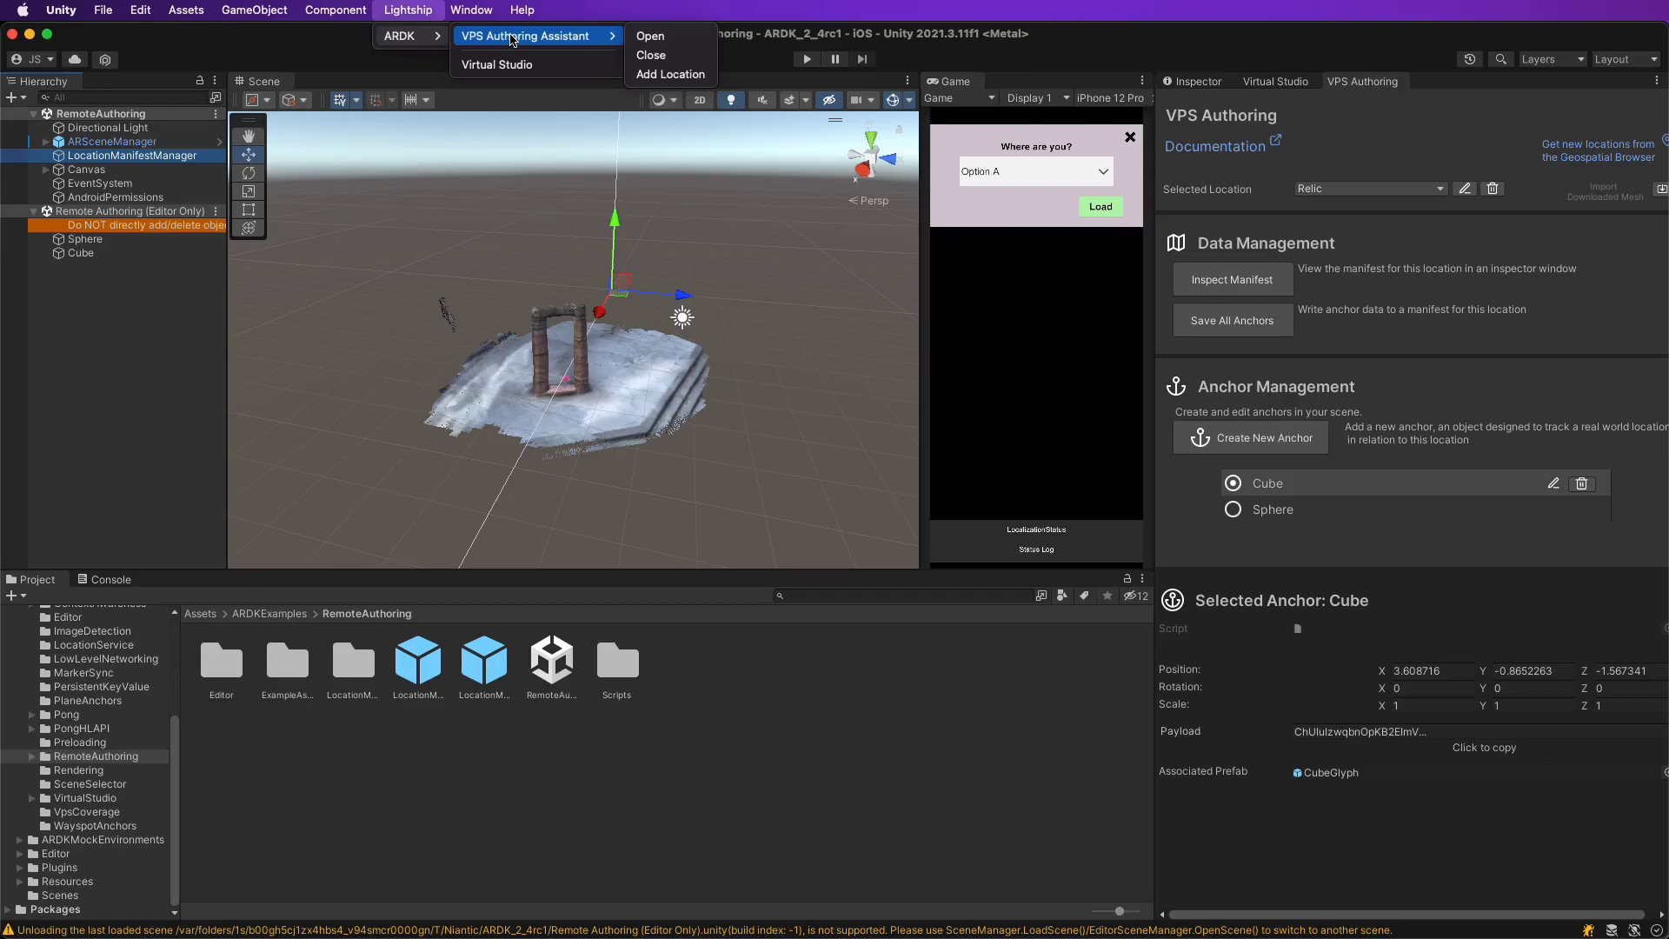
{"action": "left_click", "coordinate": [649, 74]}
{"action": "left_click", "coordinate": [1045, 346]}
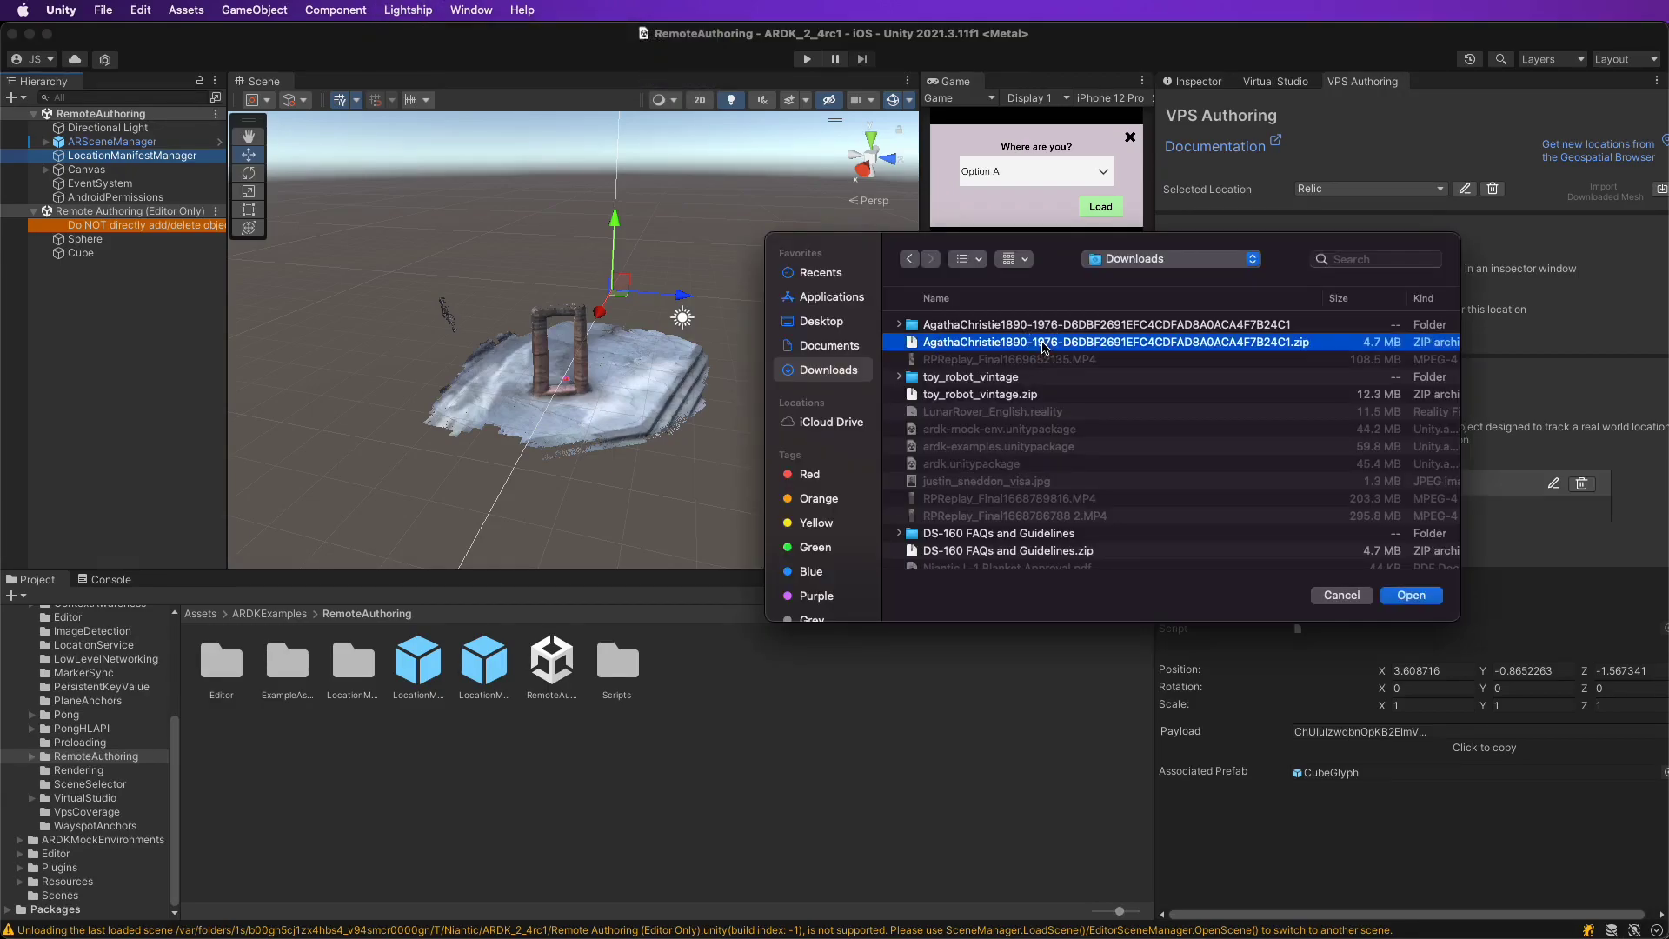
{"action": "left_click", "coordinate": [1424, 598]}
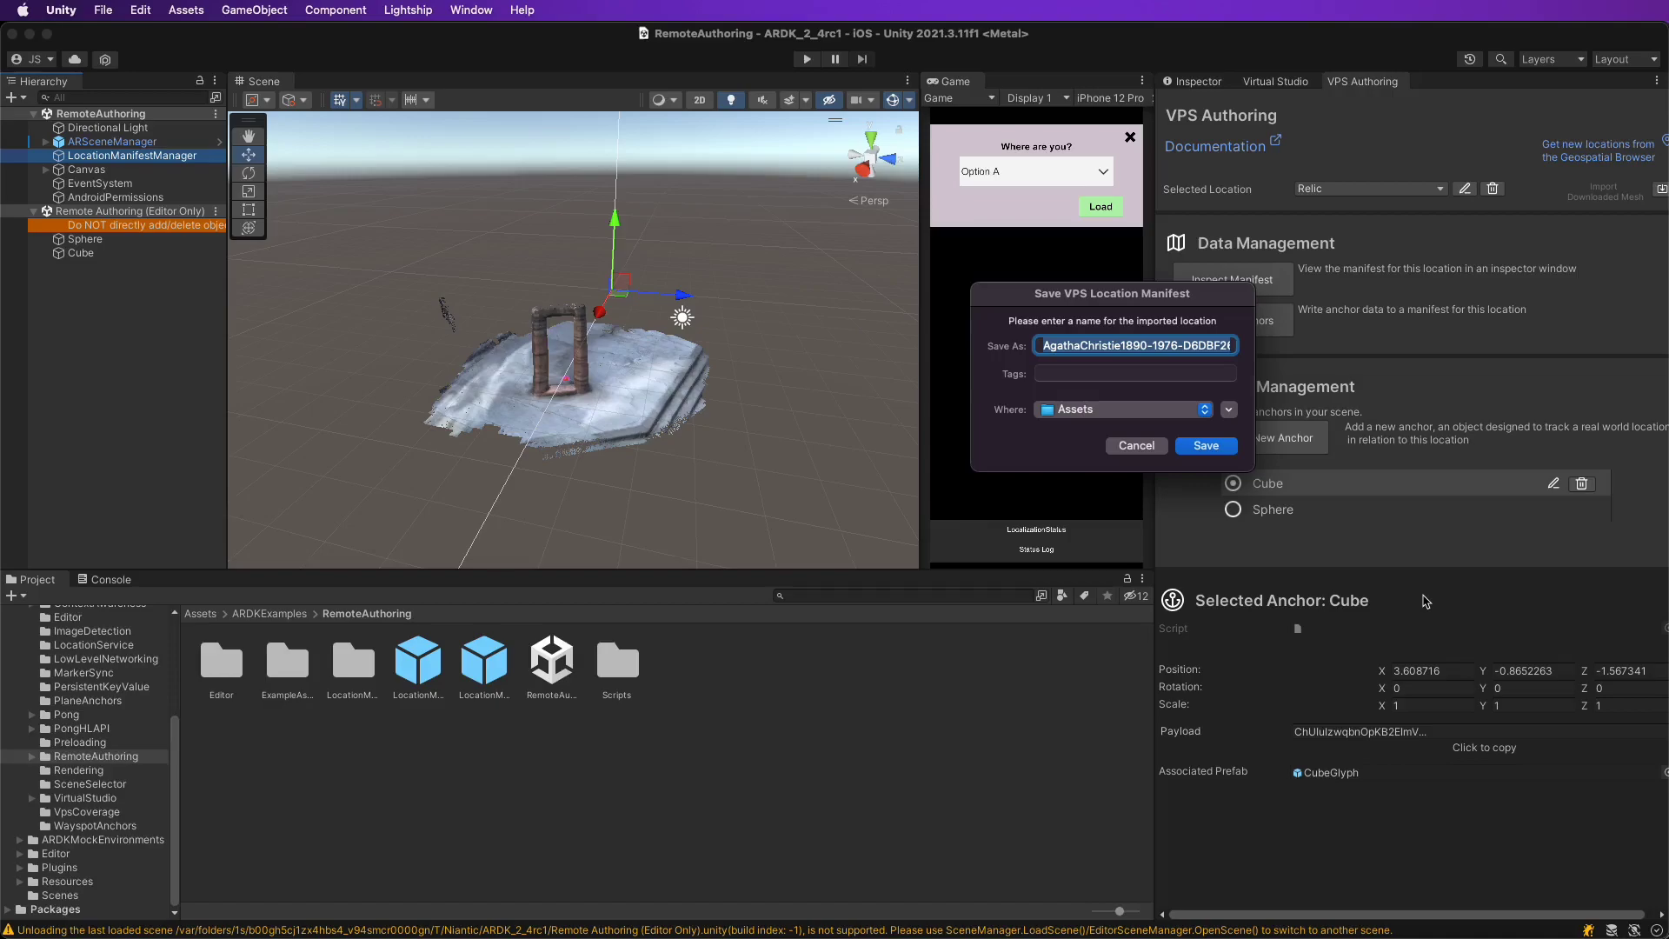
{"action": "left_click", "coordinate": [1206, 446]}
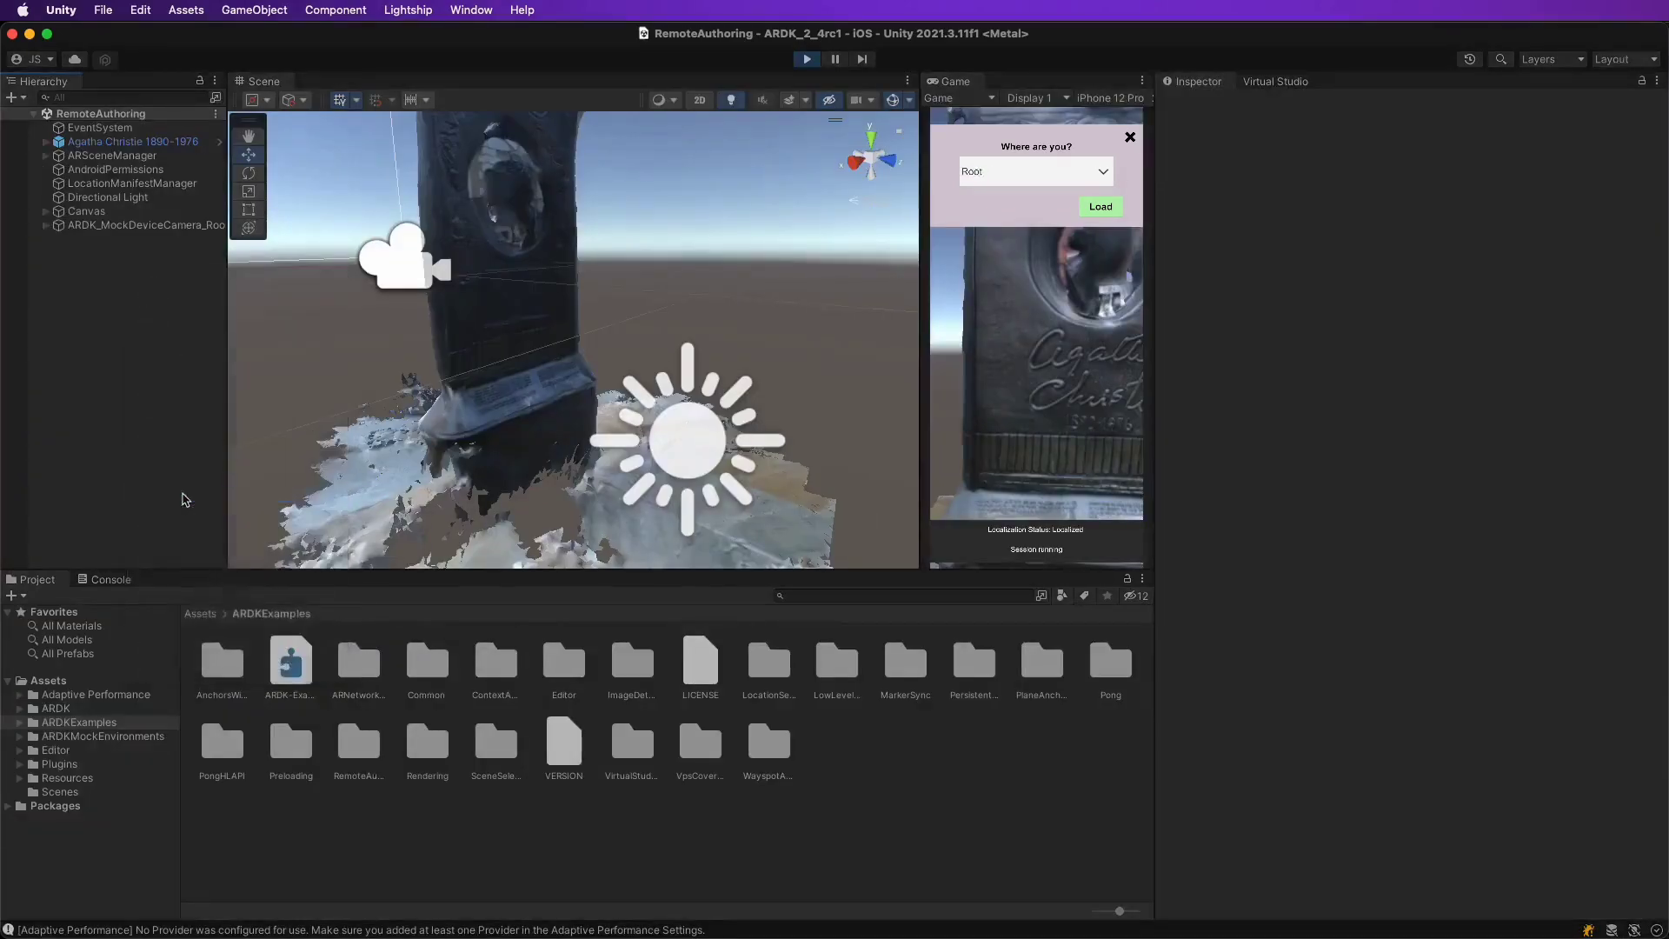
Reset the YeitHandle object's Transform to the origin
{"action": "type", "text": "Yel"}
{"action": "right_click", "coordinate": [1256, 150]}
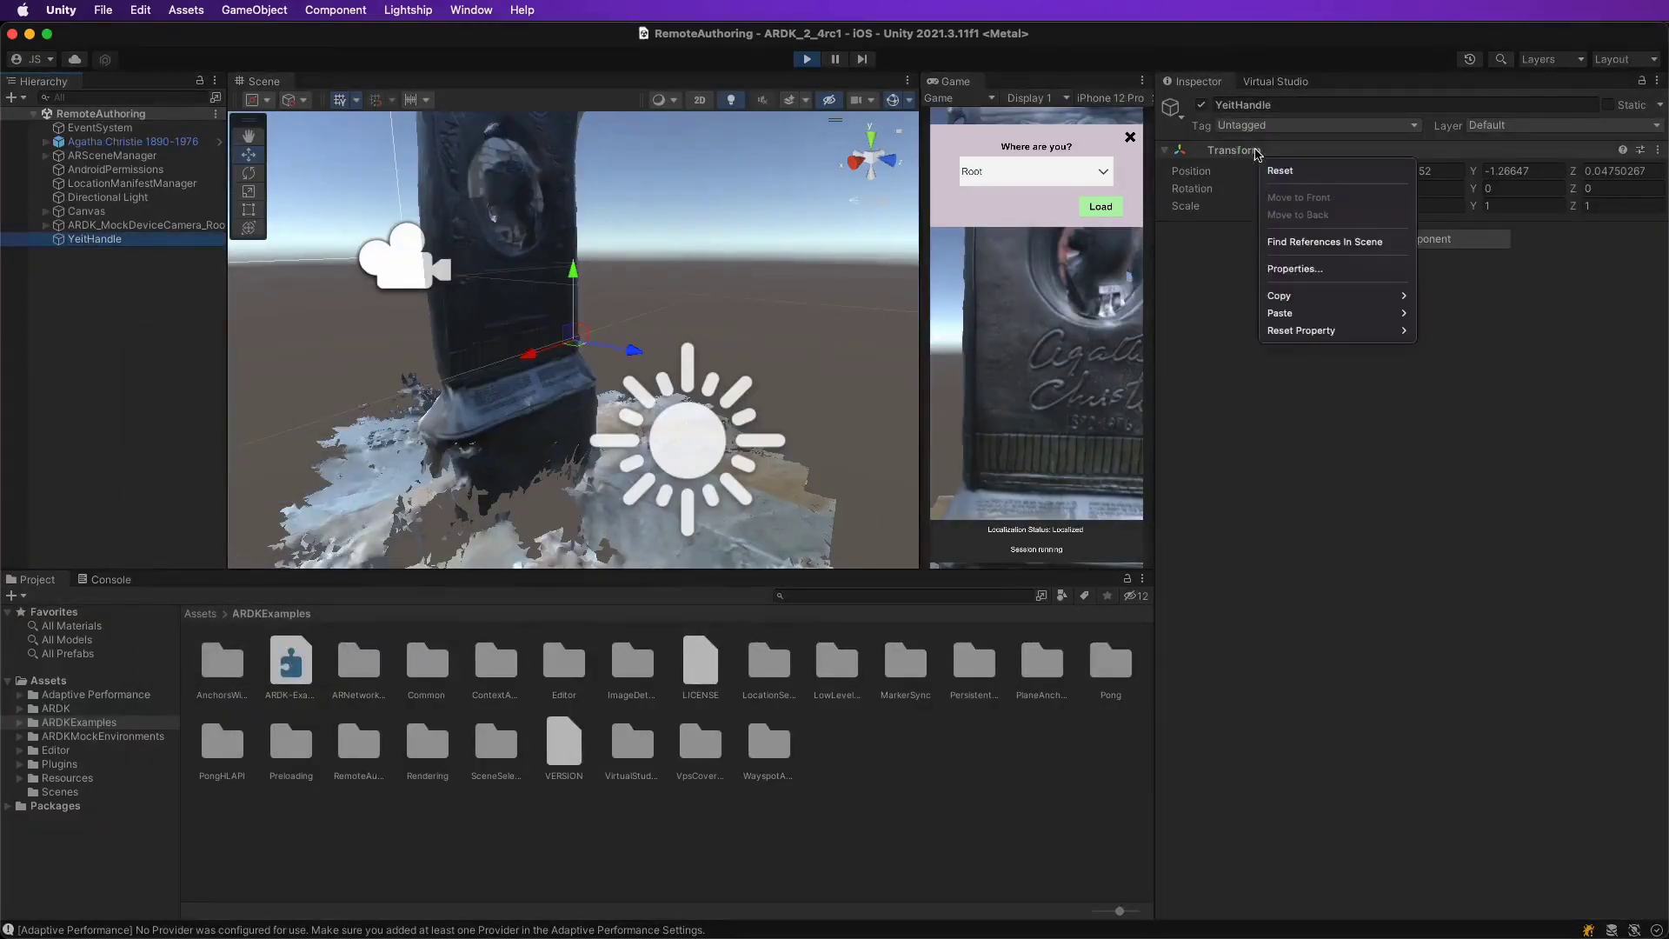
{"action": "left_click", "coordinate": [1295, 162]}
Place a Yeti under YeitHandle on the ground before the statue, then save YeitHandle as a prefab in Assets
{"action": "left_click", "coordinate": [68, 653]}
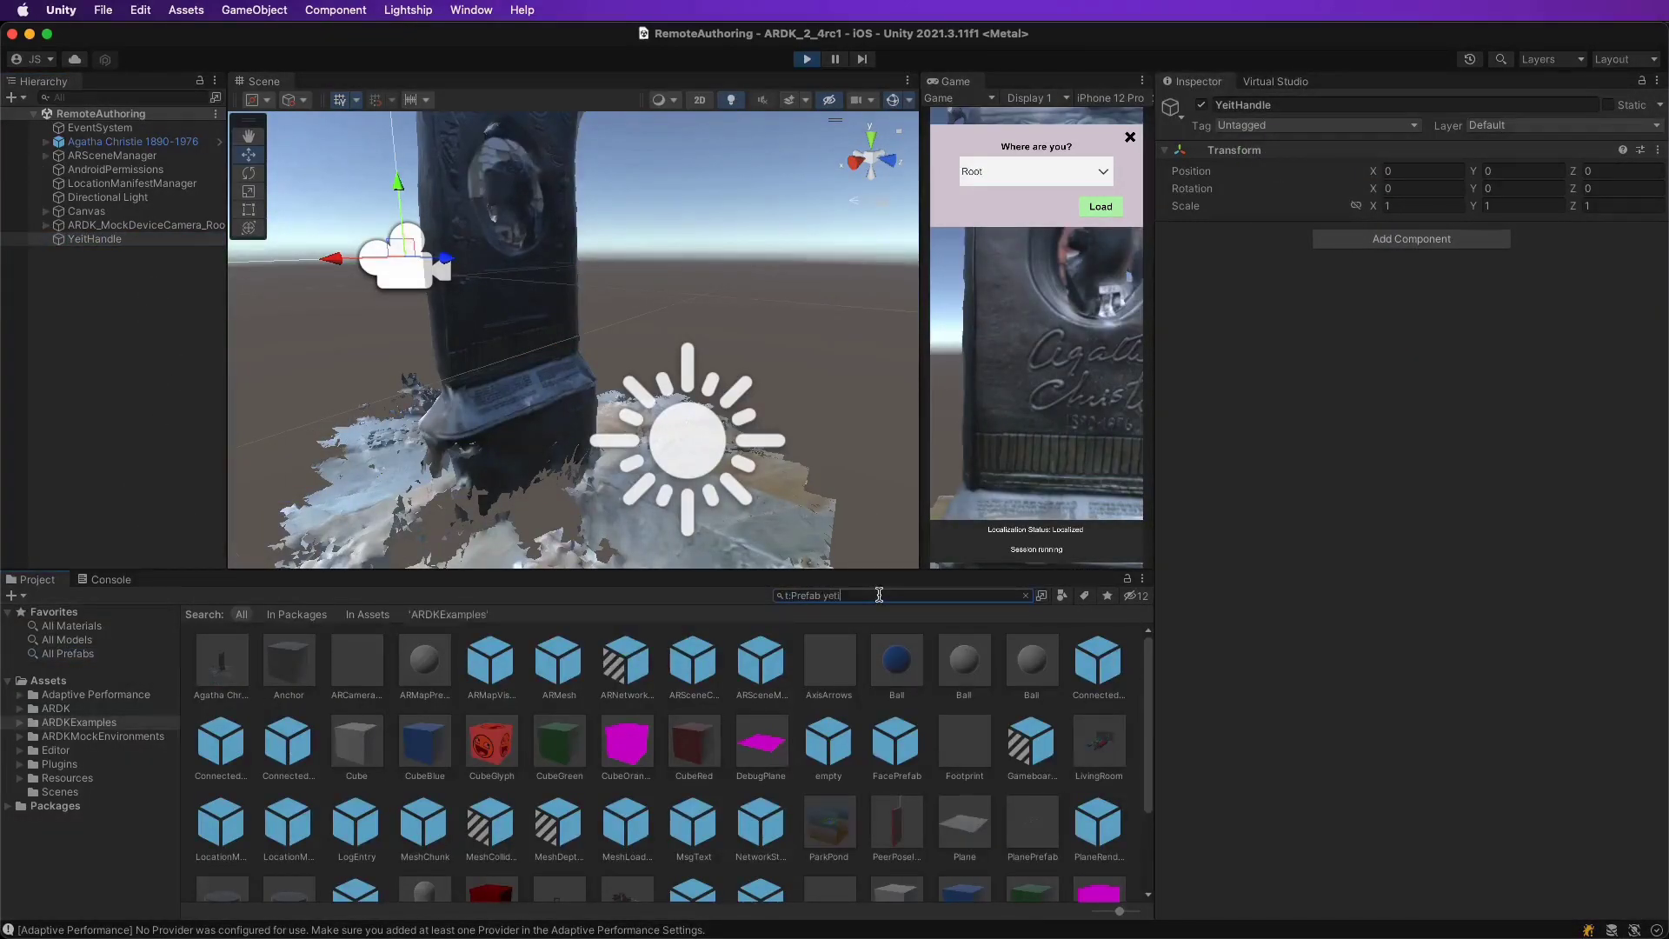
{"action": "left_click_drag", "start_coordinate": [220, 661], "coordinate": [131, 312]}
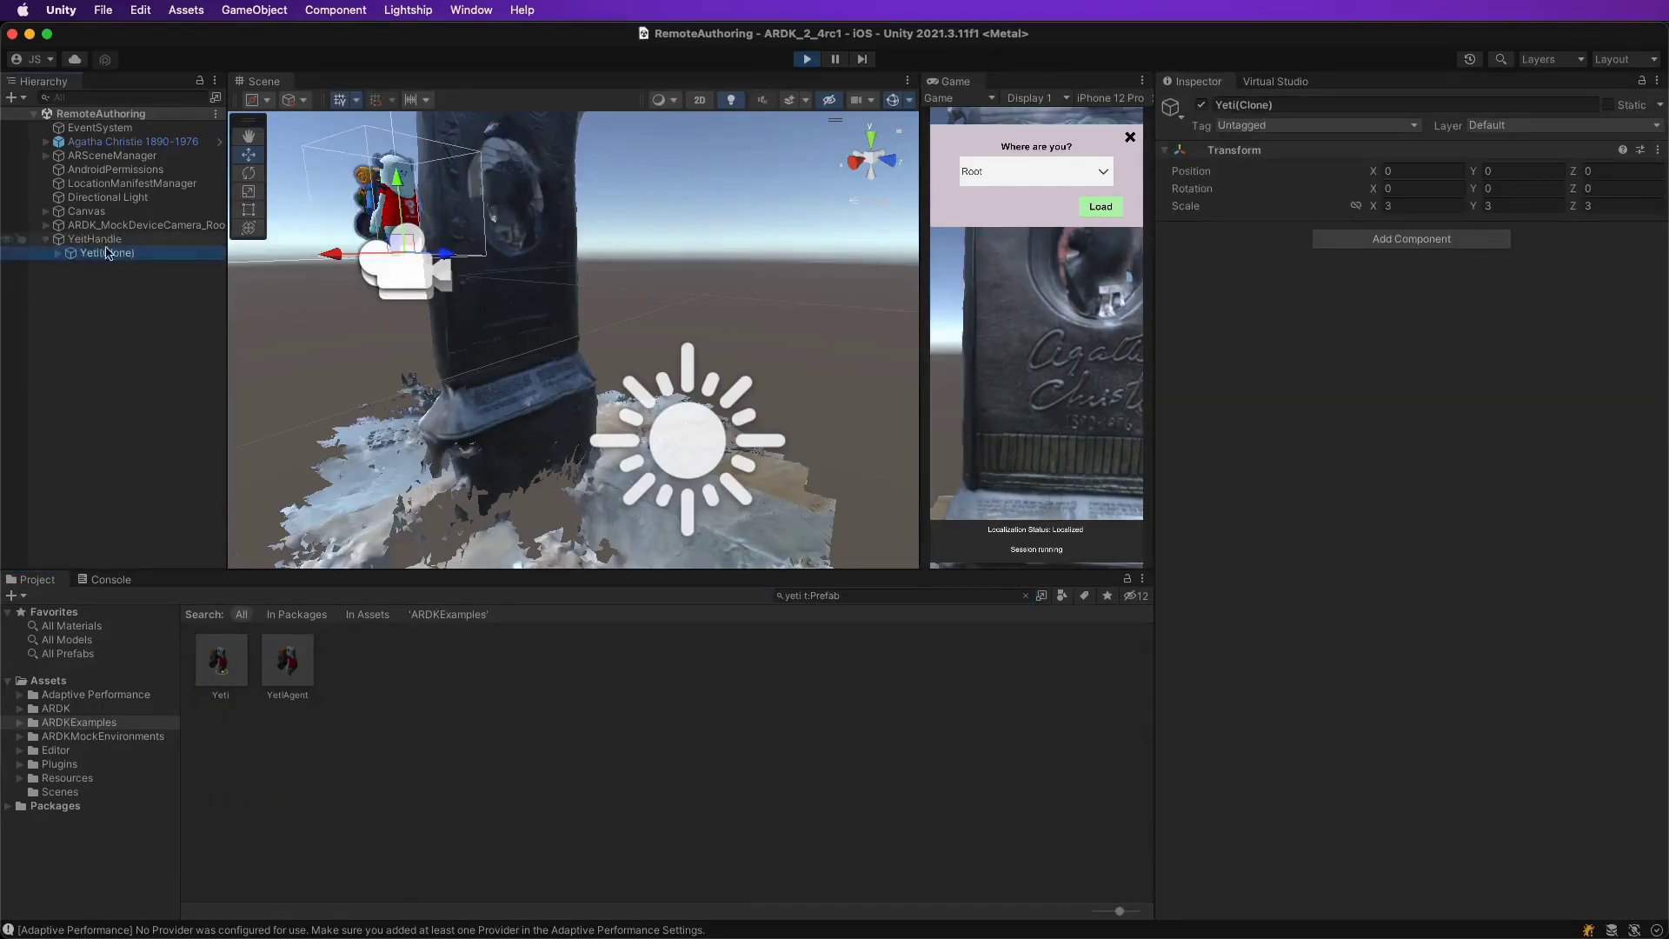
{"action": "mouse_move", "coordinate": [405, 254]}
{"action": "left_mouse_down"}
{"action": "mouse_move", "coordinate": [700, 156]}
{"action": "mouse_move", "coordinate": [729, 394]}
{"action": "mouse_move", "coordinate": [560, 484]}
{"action": "mouse_move", "coordinate": [622, 455]}
{"action": "mouse_move", "coordinate": [652, 342]}
{"action": "mouse_move", "coordinate": [554, 352]}
{"action": "left_mouse_up"}
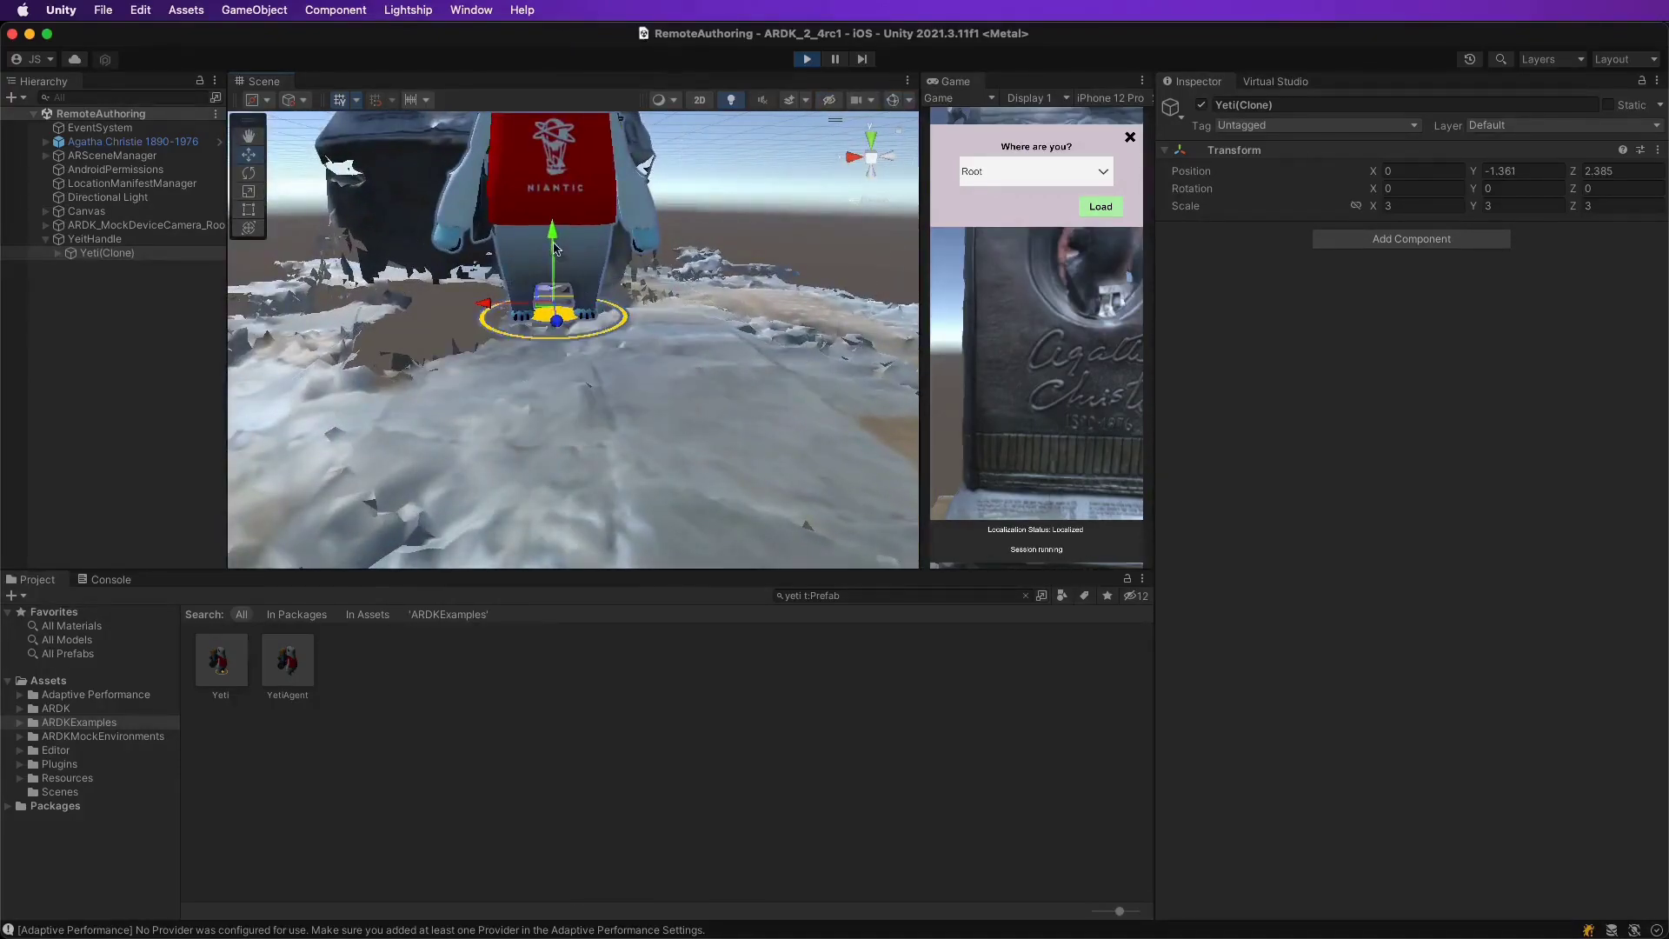
{"action": "mouse_move", "coordinate": [556, 261]}
{"action": "left_mouse_down"}
{"action": "mouse_move", "coordinate": [557, 291]}
{"action": "mouse_move", "coordinate": [571, 254]}
{"action": "left_mouse_up"}
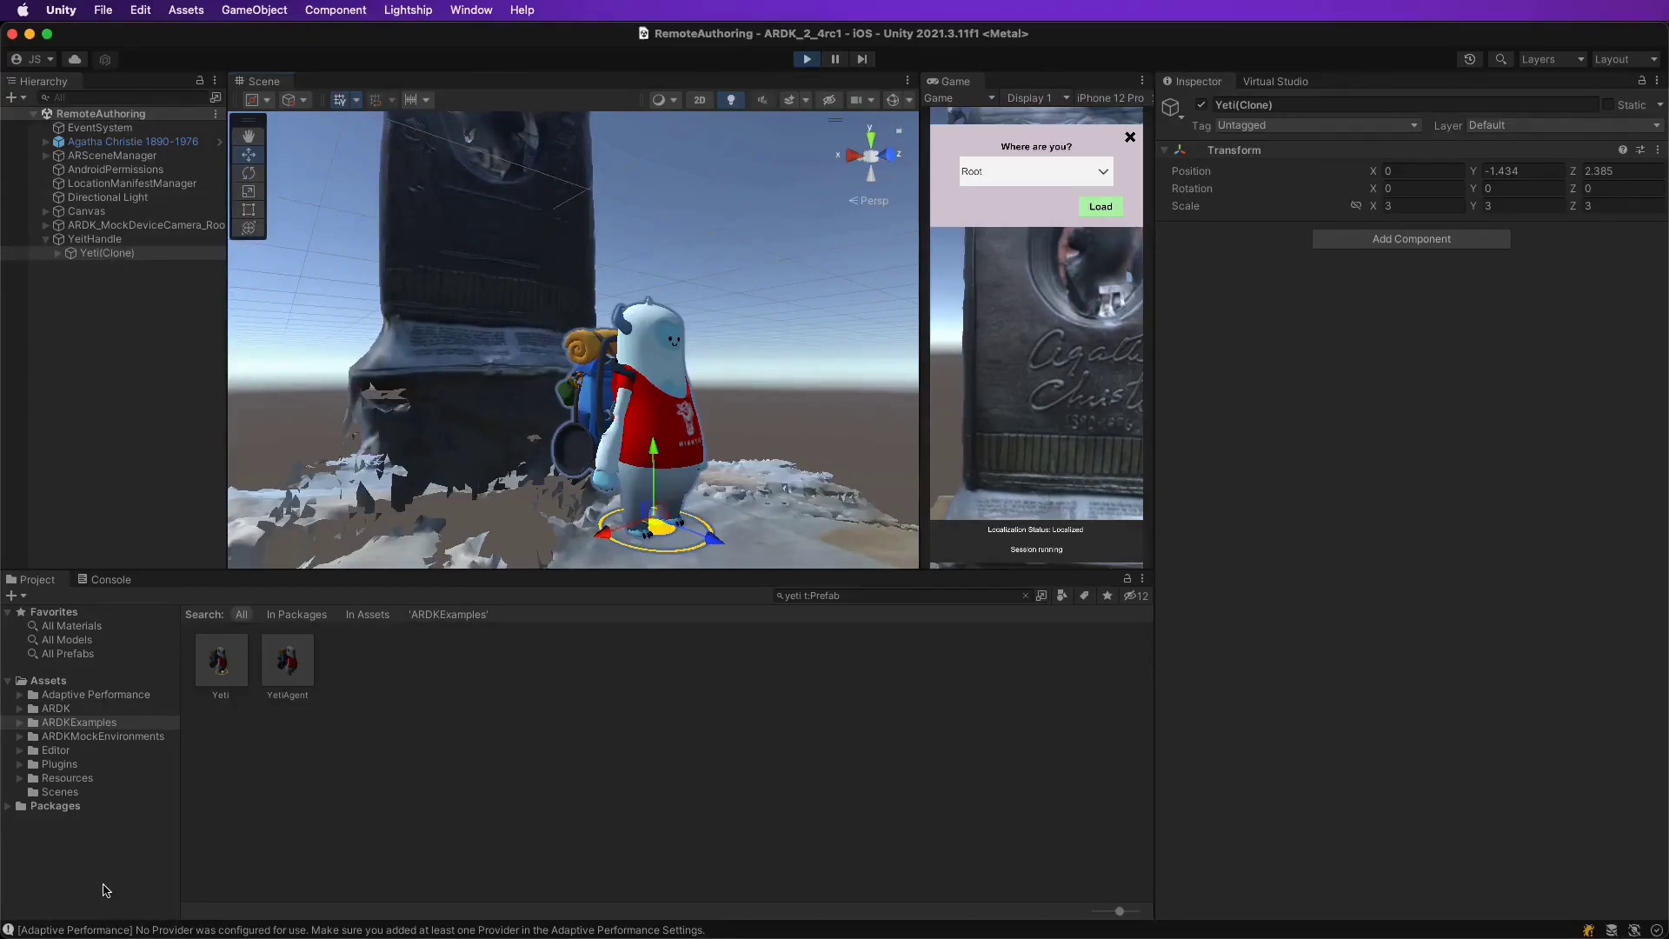
{"action": "left_click", "coordinate": [54, 683]}
{"action": "left_click_drag", "start_coordinate": [94, 238], "coordinate": [816, 696]}
Delete YeitHandle from the Hierarchy and stop Play mode
{"action": "right_click", "coordinate": [116, 240]}
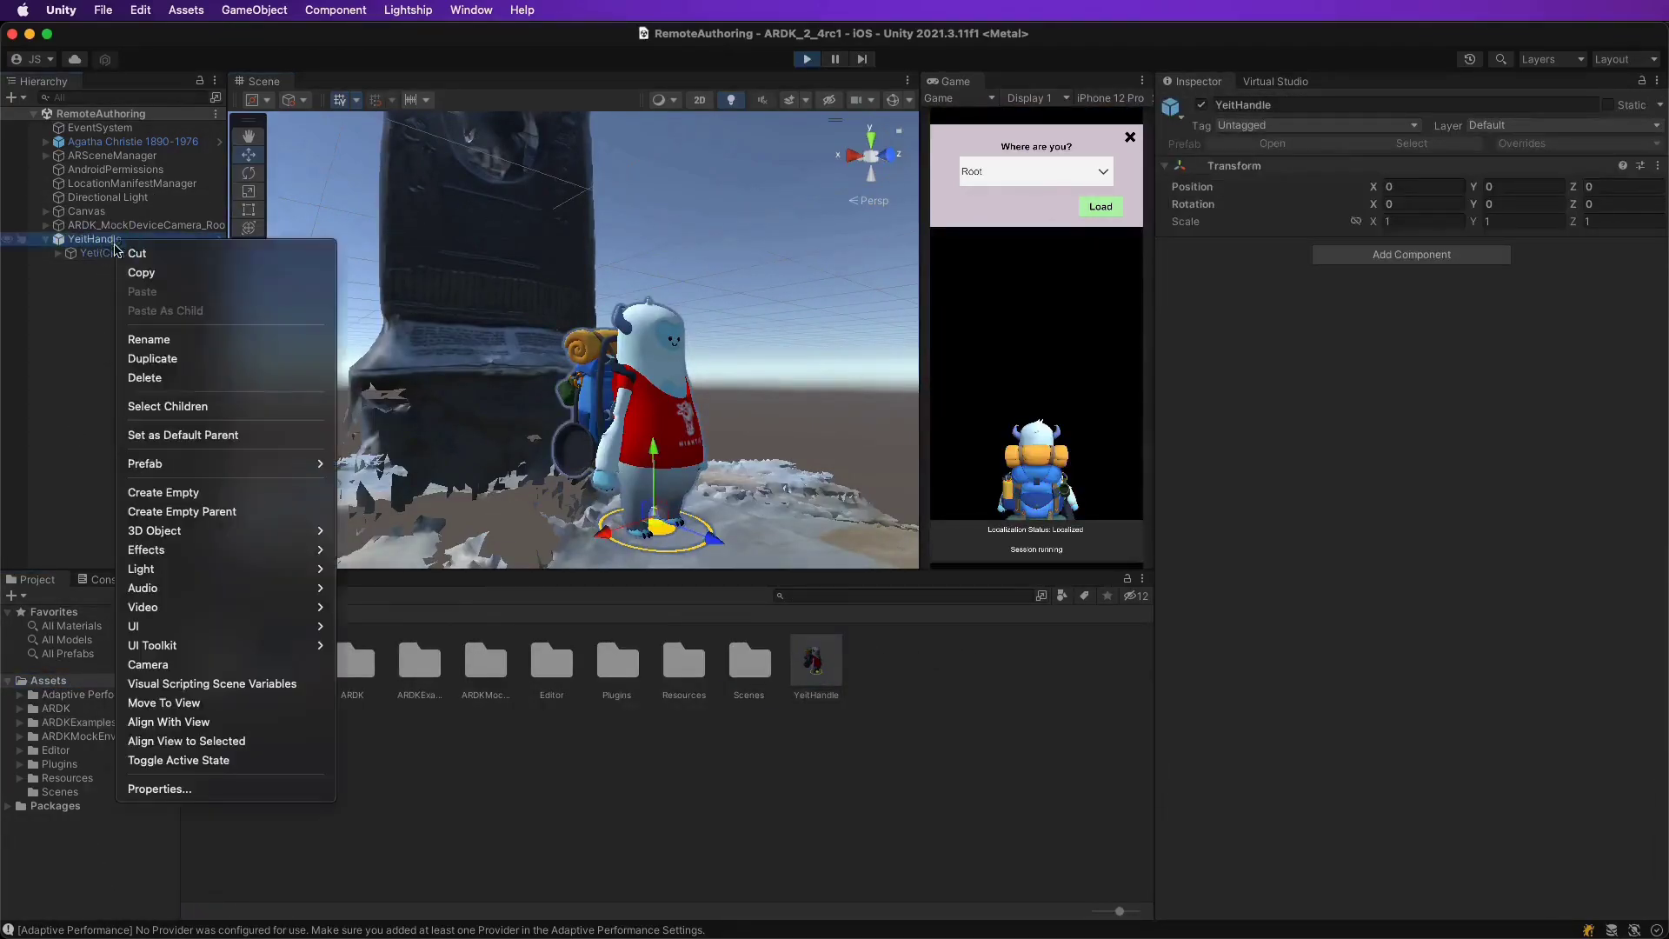
{"action": "left_click", "coordinate": [203, 377]}
{"action": "left_click", "coordinate": [143, 157]}
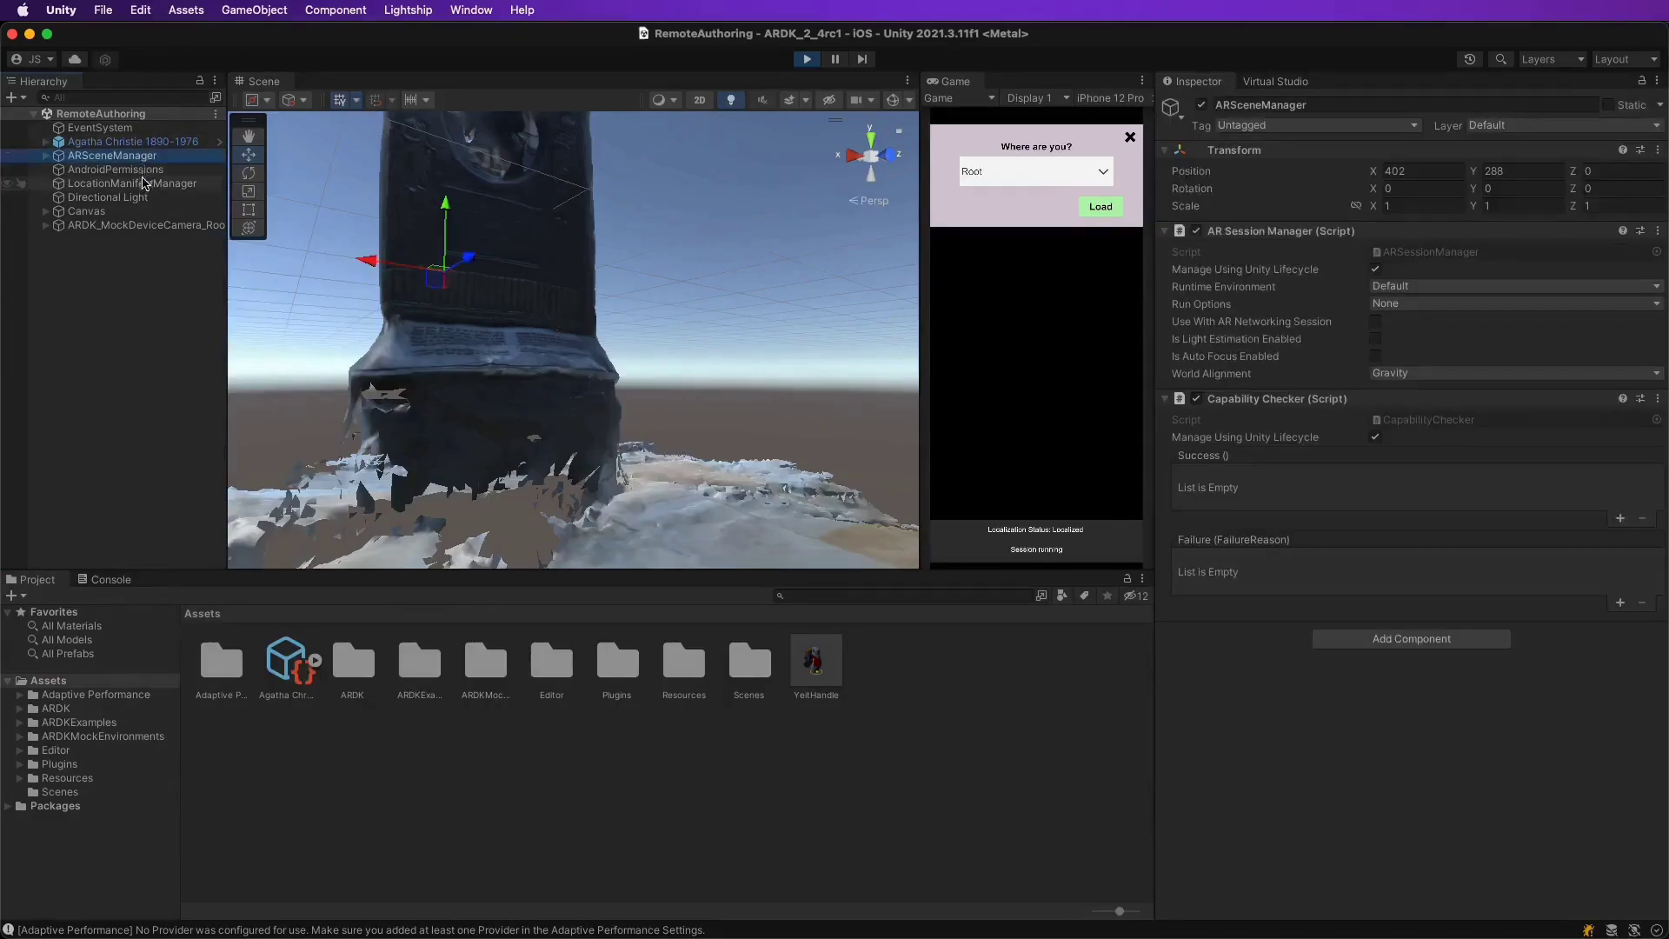
{"action": "left_click", "coordinate": [131, 184]}
Set the Root anchor's Anchored Content to the YeitHandle prefab
{"action": "key", "text": "super+p"}
{"action": "left_click", "coordinate": [1650, 523]}
{"action": "type", "text": "yet"}
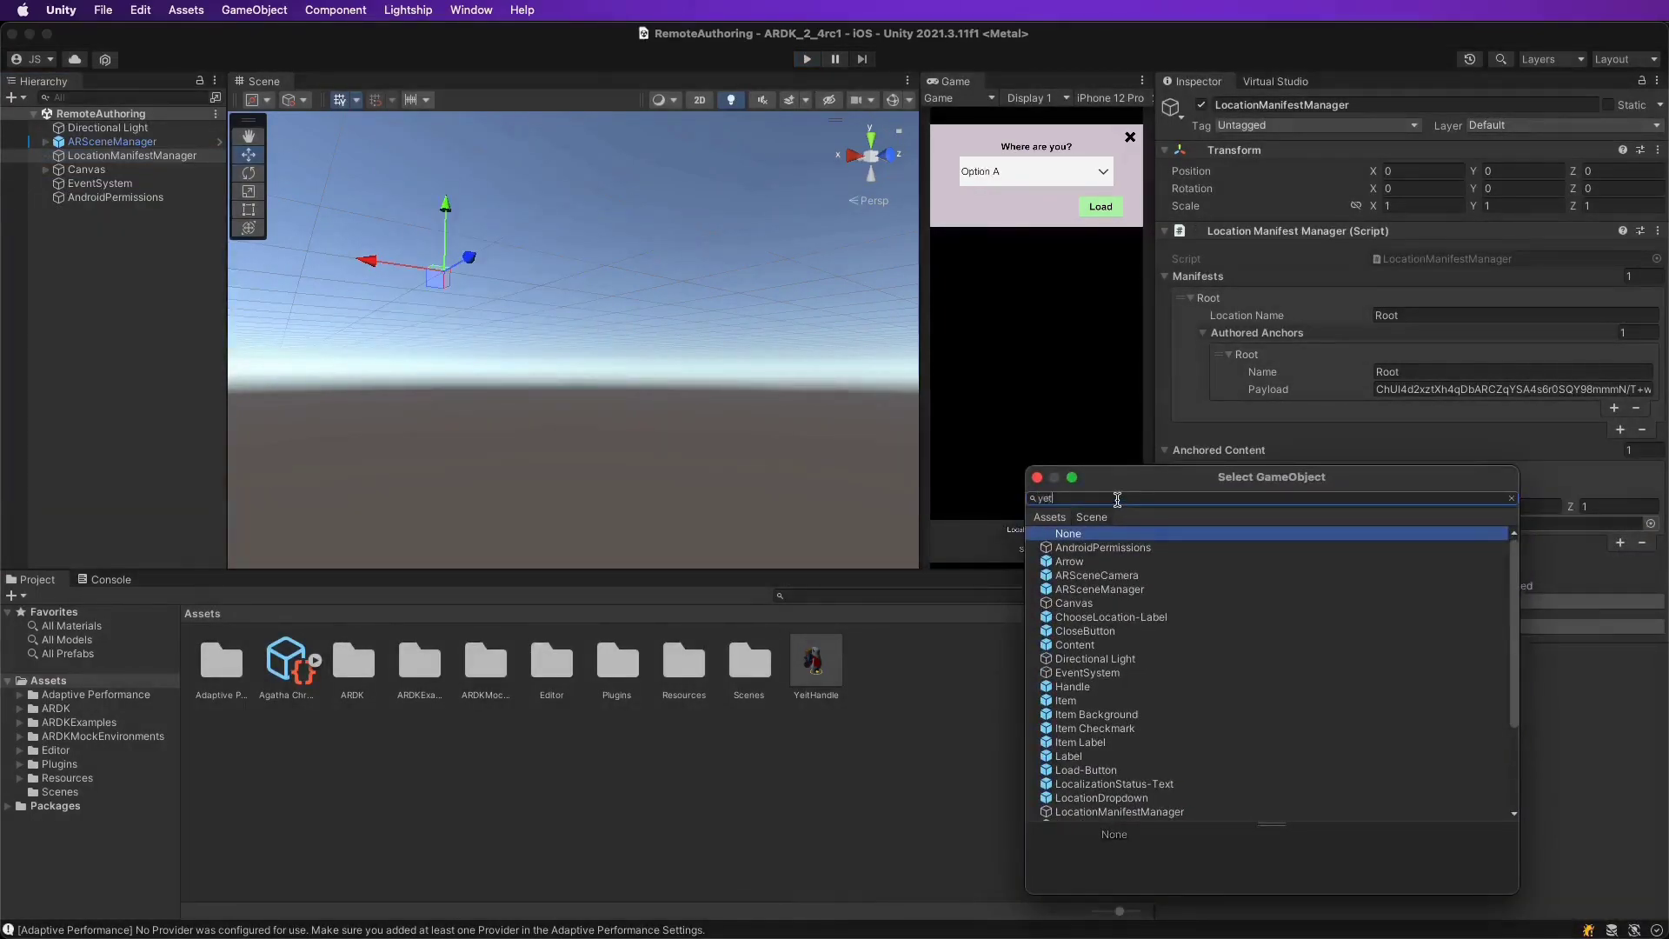
{"action": "type", "text": "i"}
{"action": "left_click", "coordinate": [1053, 518]}
{"action": "key", "text": "BackSpace"}
{"action": "key", "text": "BackSpace"}
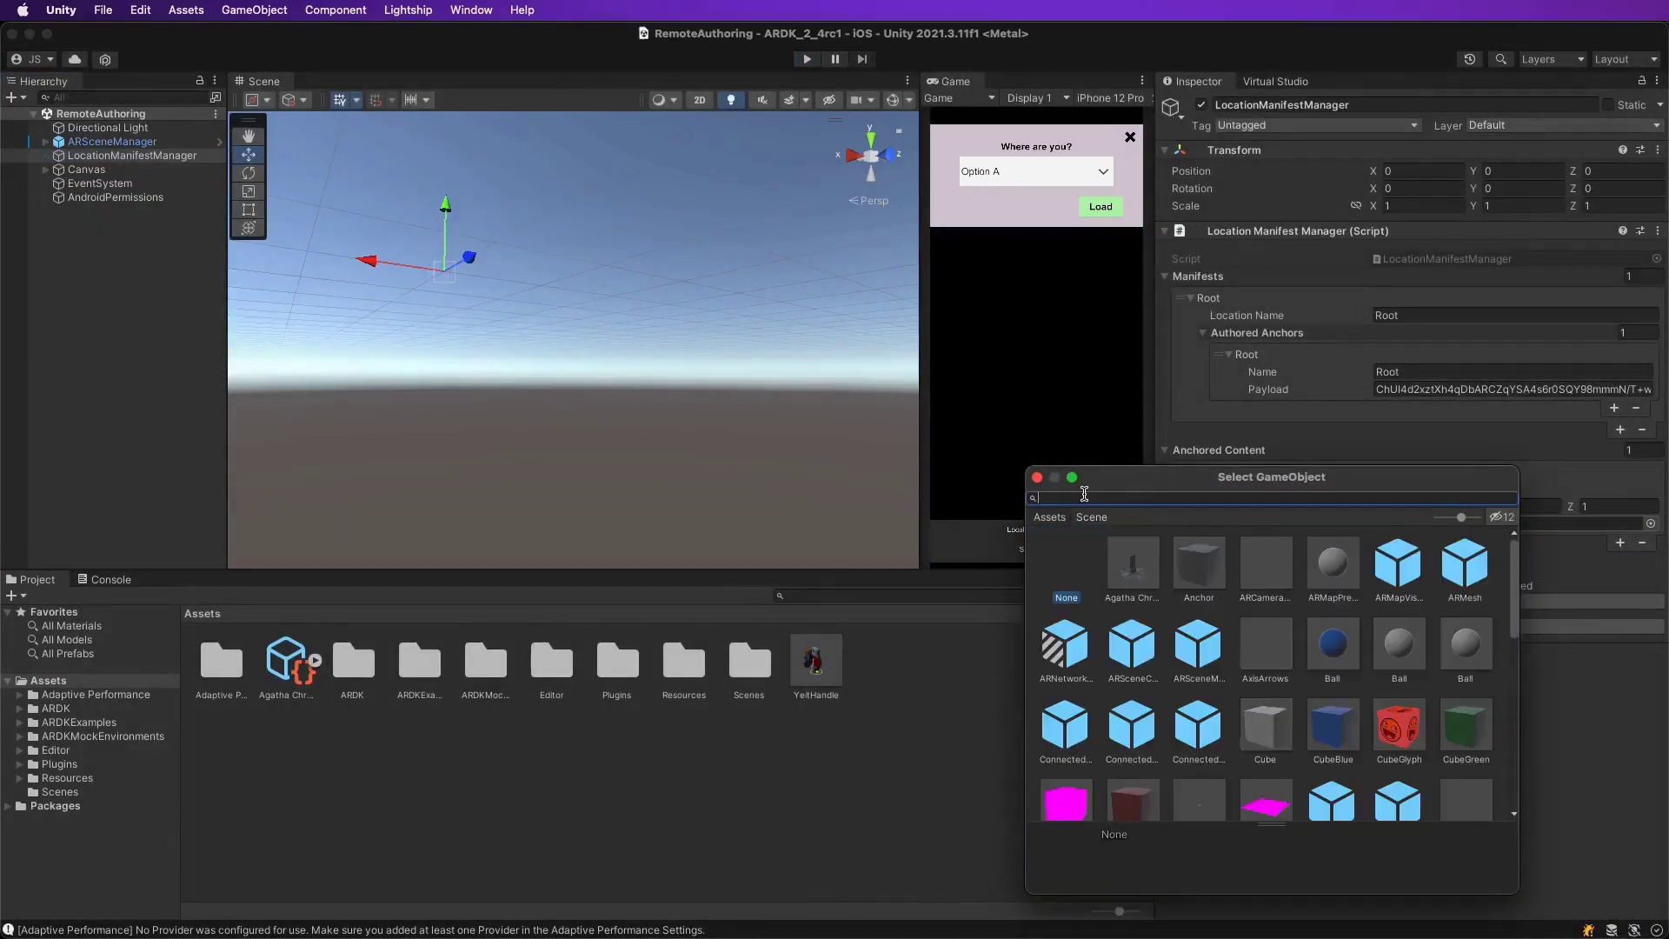
{"action": "type", "text": "e"}
{"action": "double_click", "coordinate": [1419, 576]}
Play the scene, load the Root location, and view the Yeti from behind with the mock camera
{"action": "left_click", "coordinate": [809, 60]}
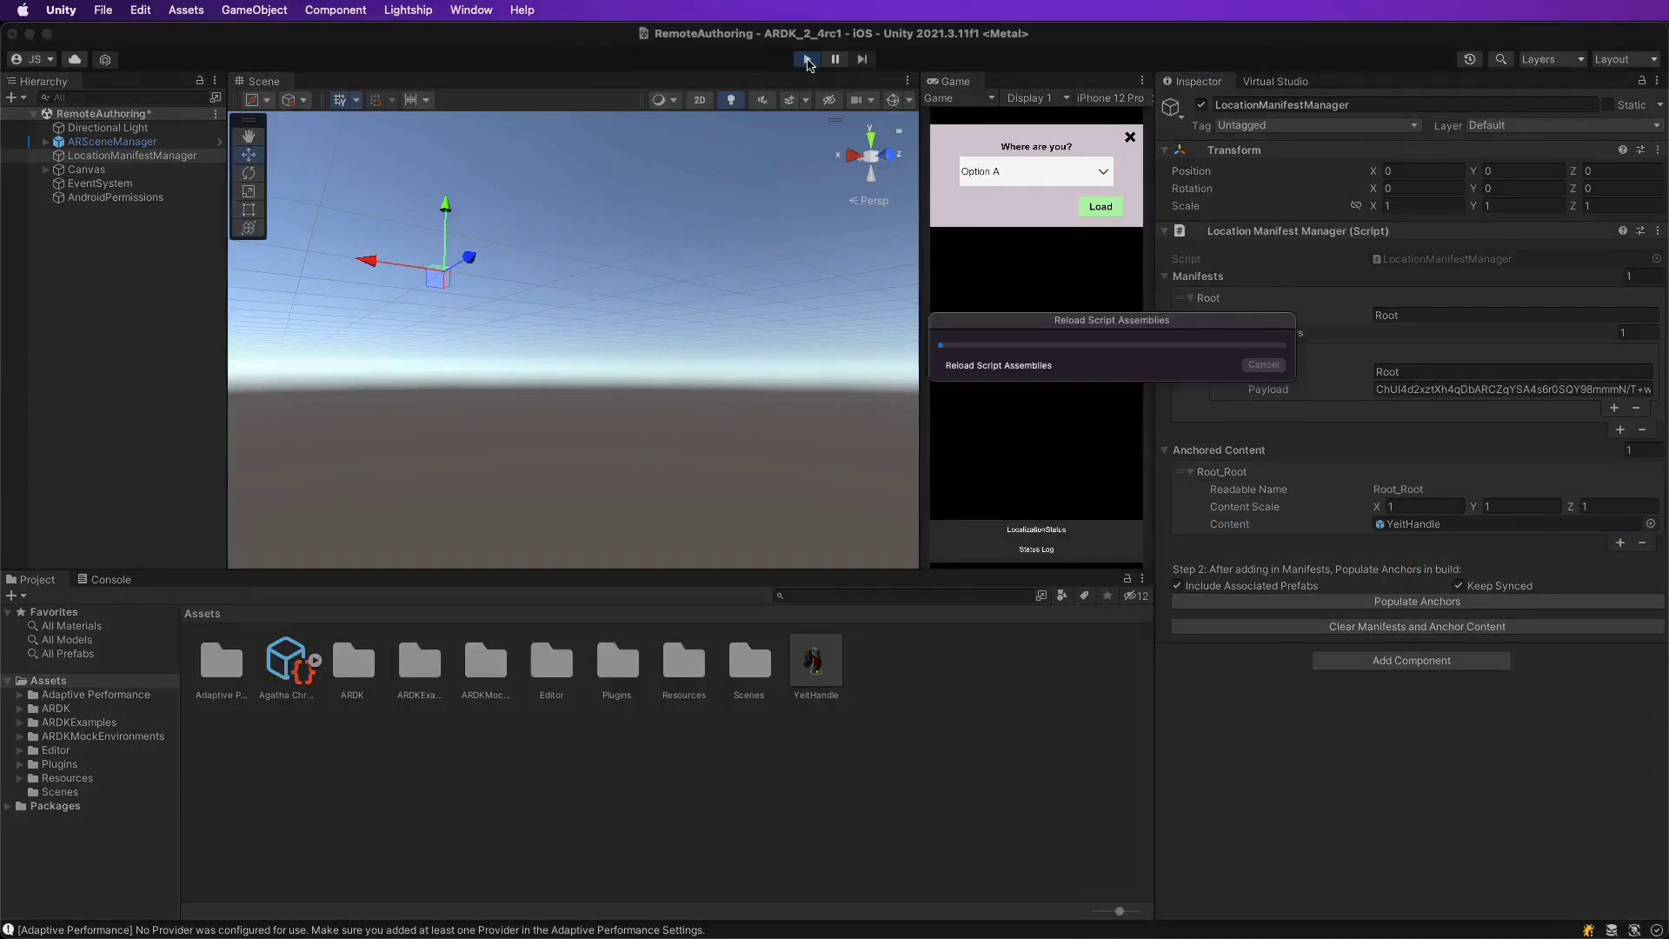
{"action": "left_click", "coordinate": [1104, 208]}
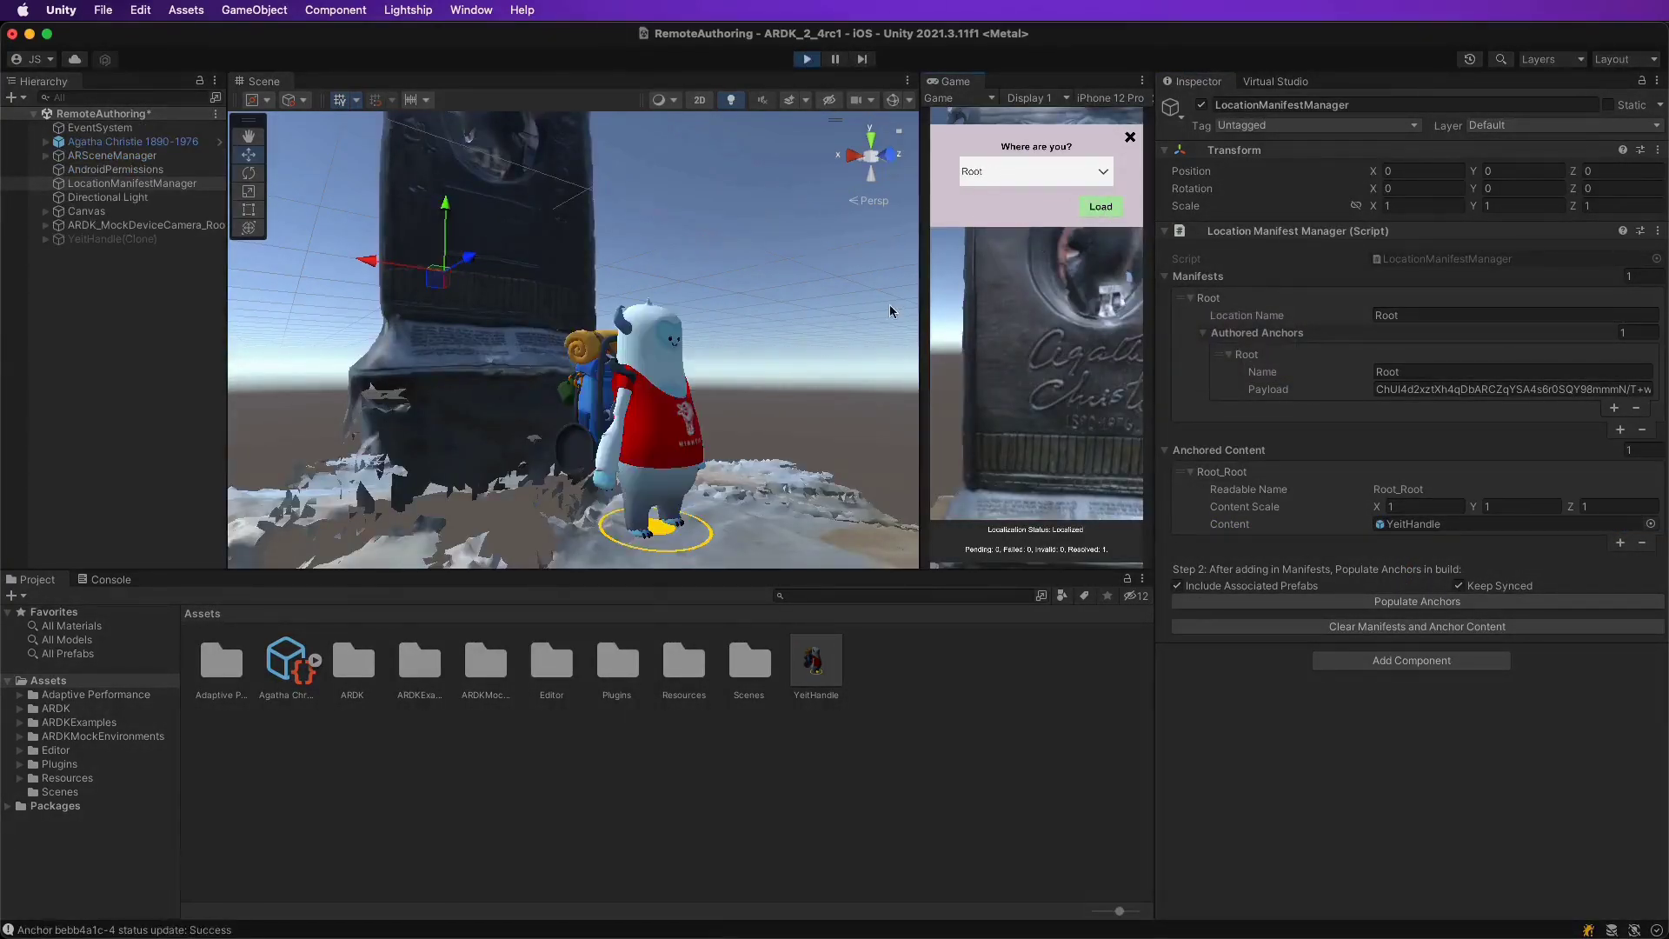
{"action": "right_click_drag", "start_coordinate": [1025, 312], "coordinate": [1052, 374]}
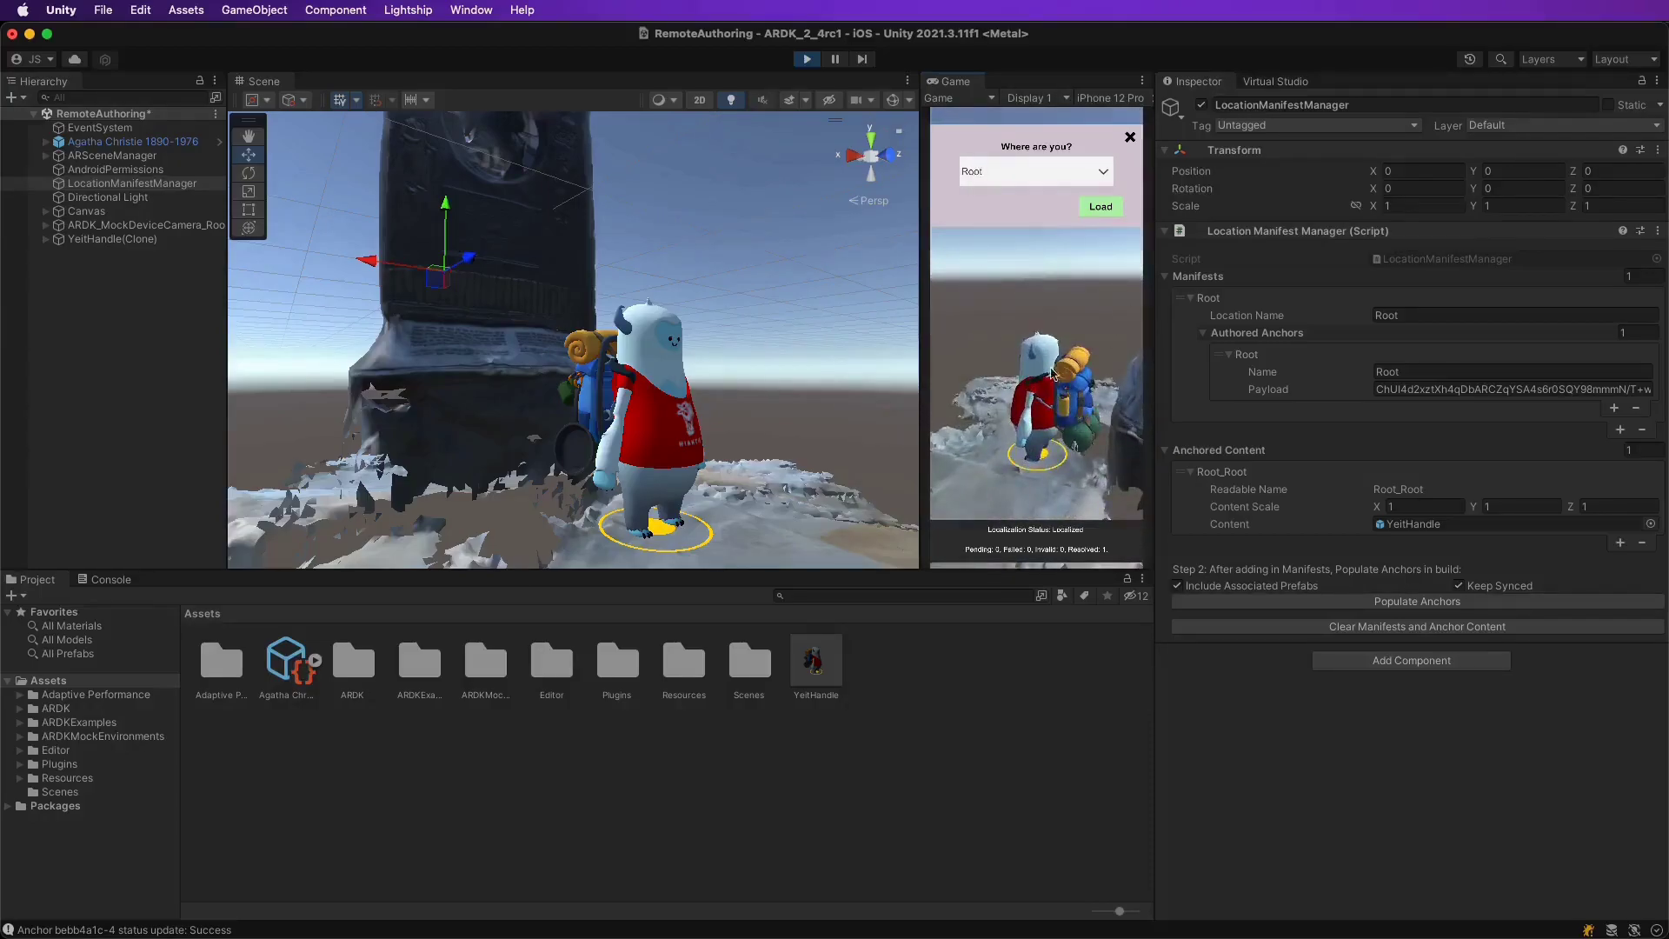